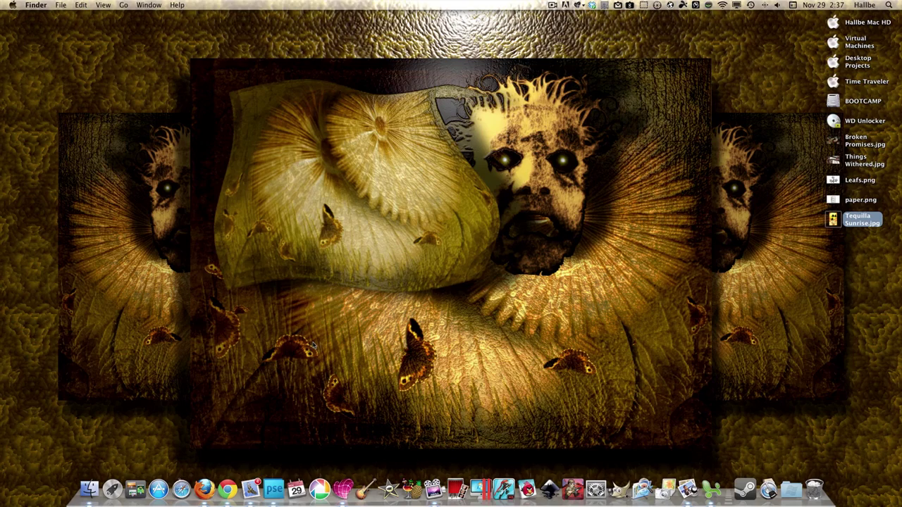
# Step: Return to the Sumo Paint browser window and unhide the gradient Background layer behind the leaves
pyautogui.click(227, 489)
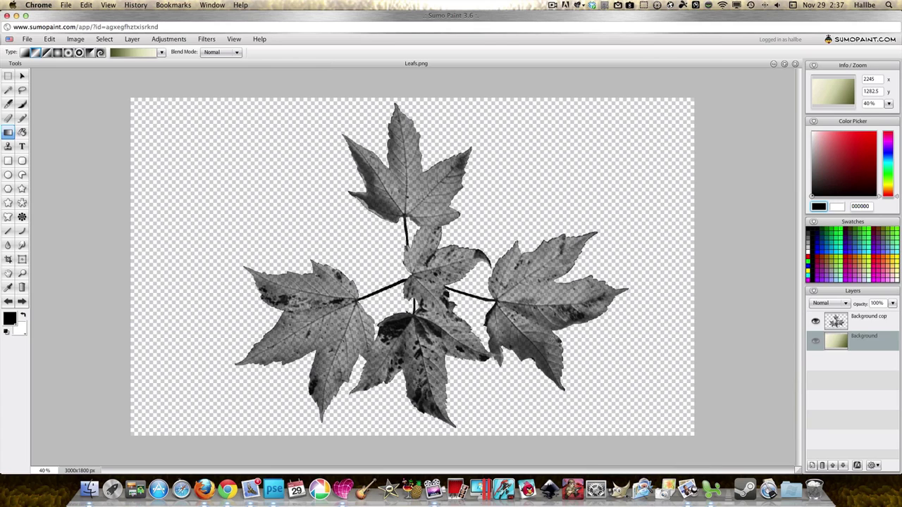
pyautogui.click(815, 342)
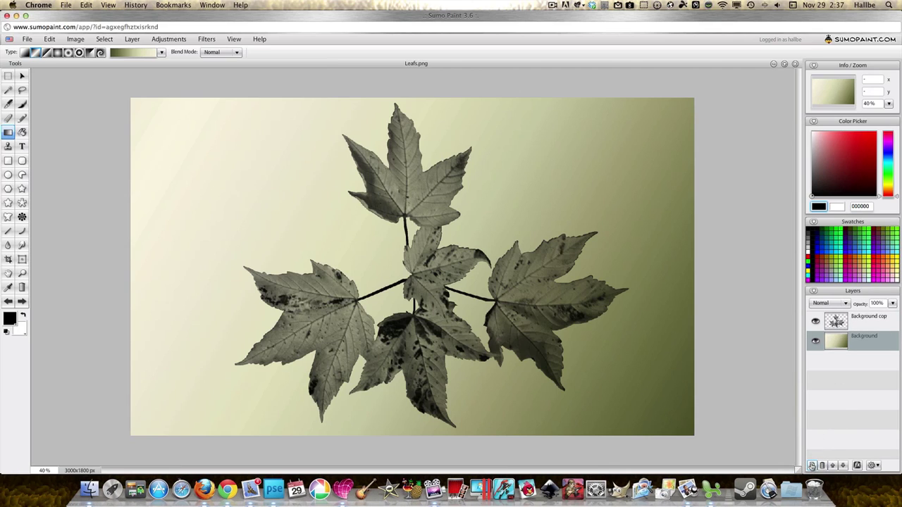
# Step: Add a new Layer 1 below Background copy and fill it with white
pyautogui.click(812, 466)
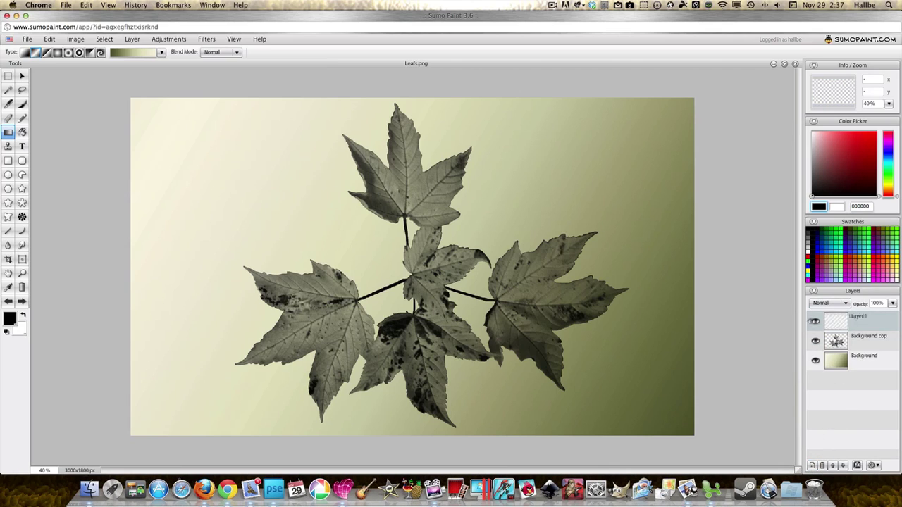
pyautogui.moveTo(851, 316); pyautogui.dragTo(839, 349)
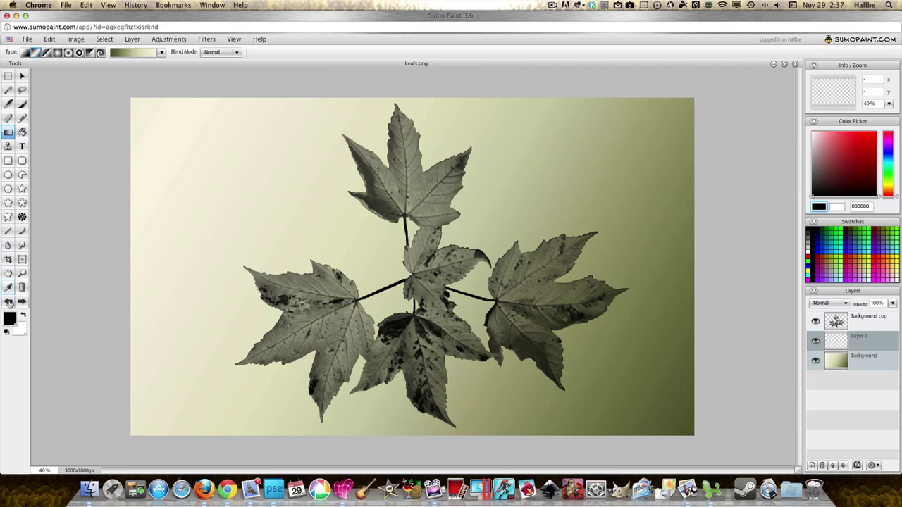
pyautogui.click(23, 320)
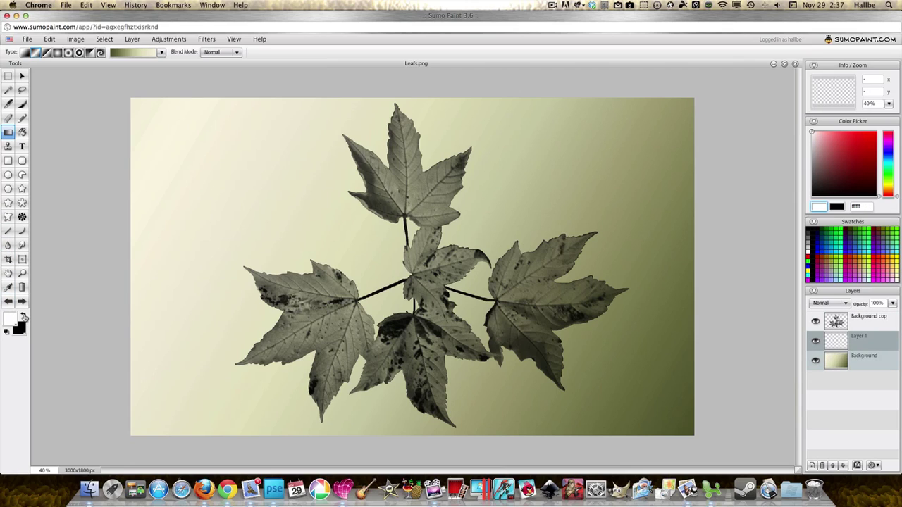
pyautogui.click(23, 133)
pyautogui.click(214, 350)
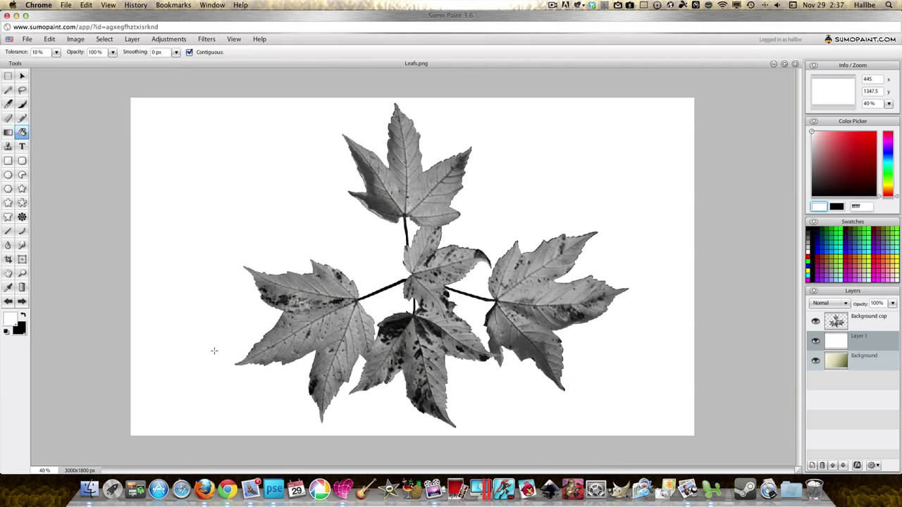
# Step: Merge the Background copy leaves down onto the white Layer 1
pyautogui.click(843, 323)
pyautogui.rightClick(843, 323)
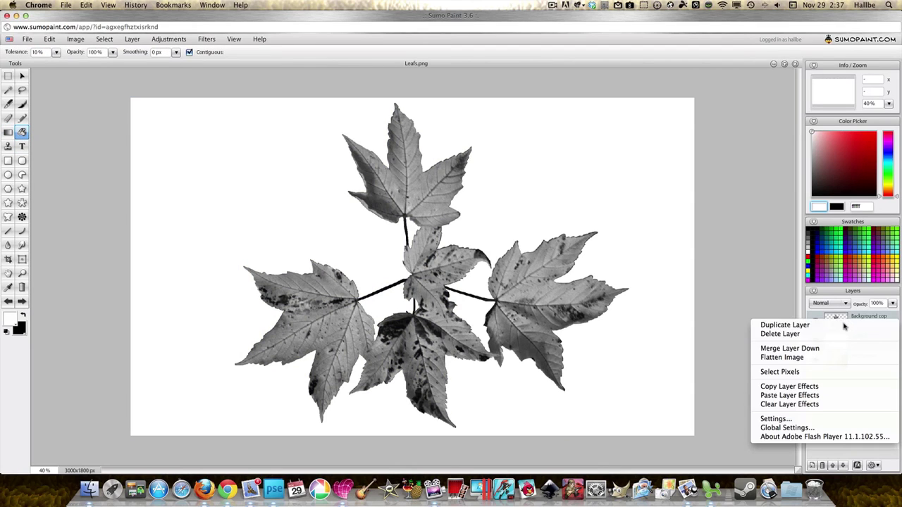
pyautogui.click(823, 351)
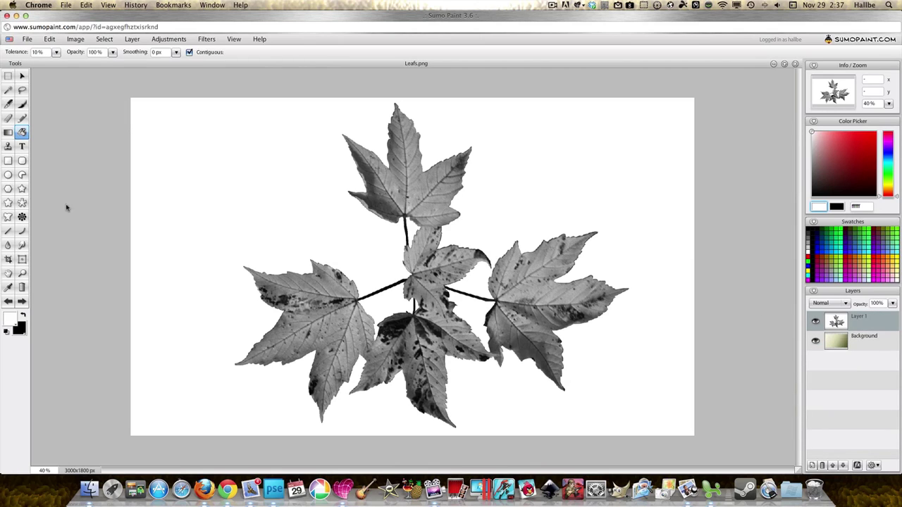
# Step: Magic-wand the white around the leaves plus both stem pockets, then cut it away
pyautogui.click(8, 92)
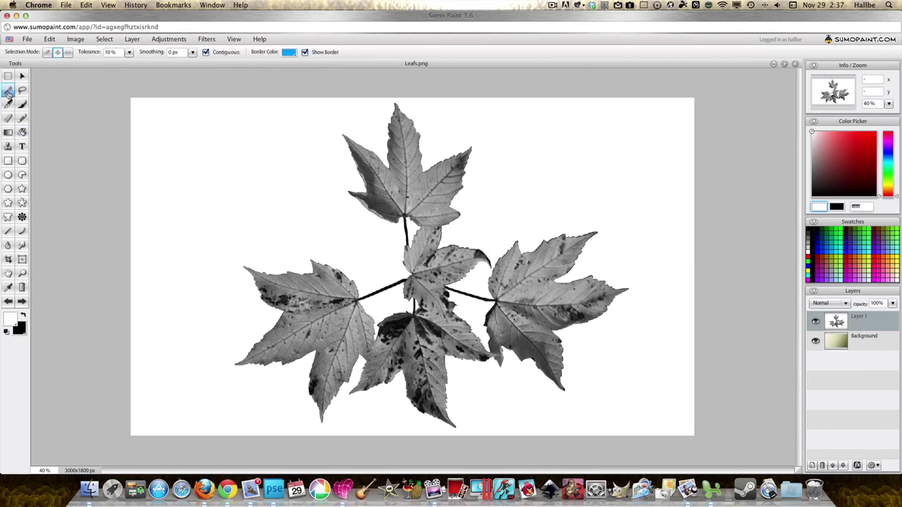
pyautogui.click(241, 158)
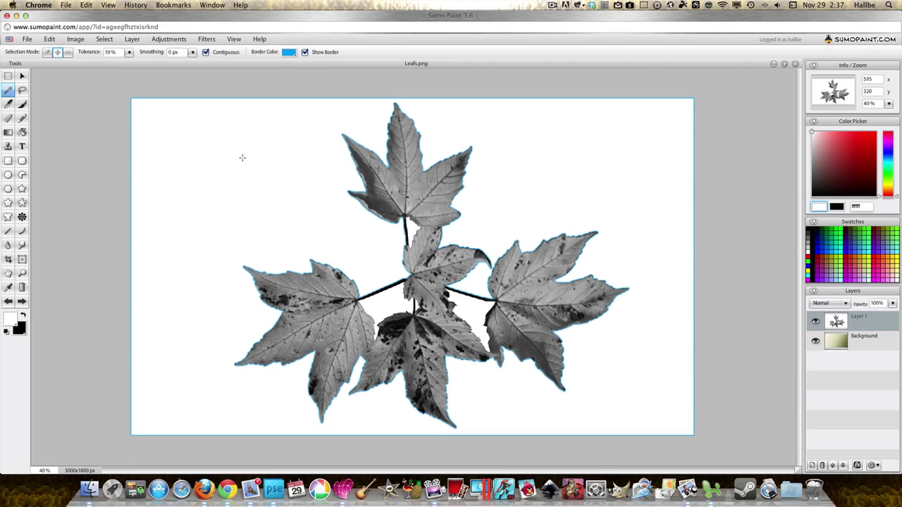
pyautogui.click(60, 53)
pyautogui.click(382, 301)
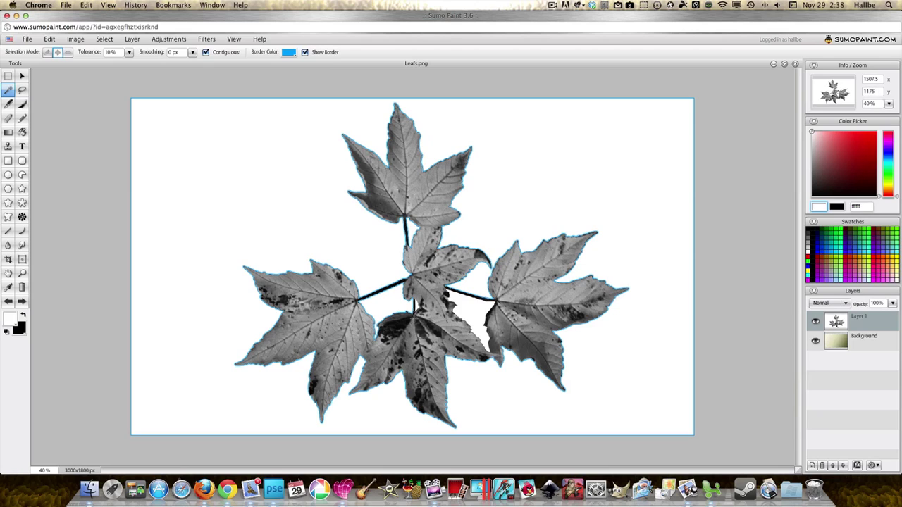
pyautogui.click(467, 312)
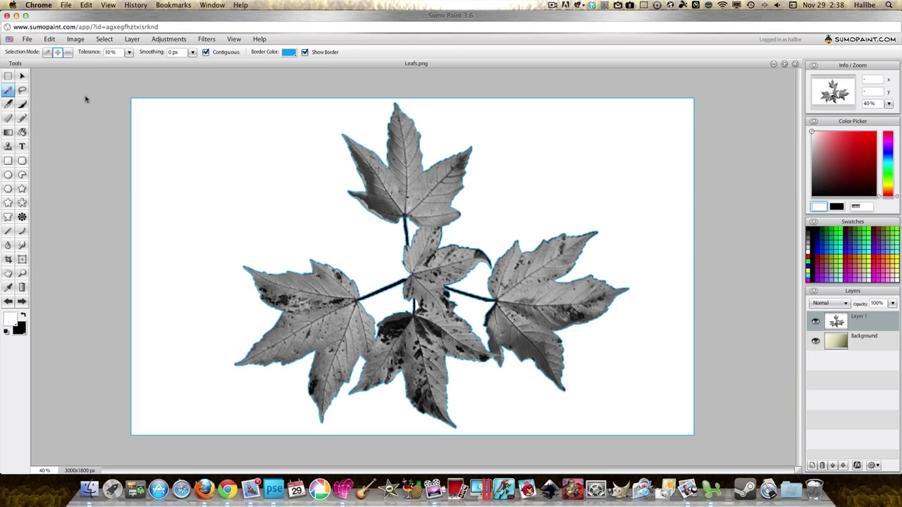
pyautogui.click(60, 43)
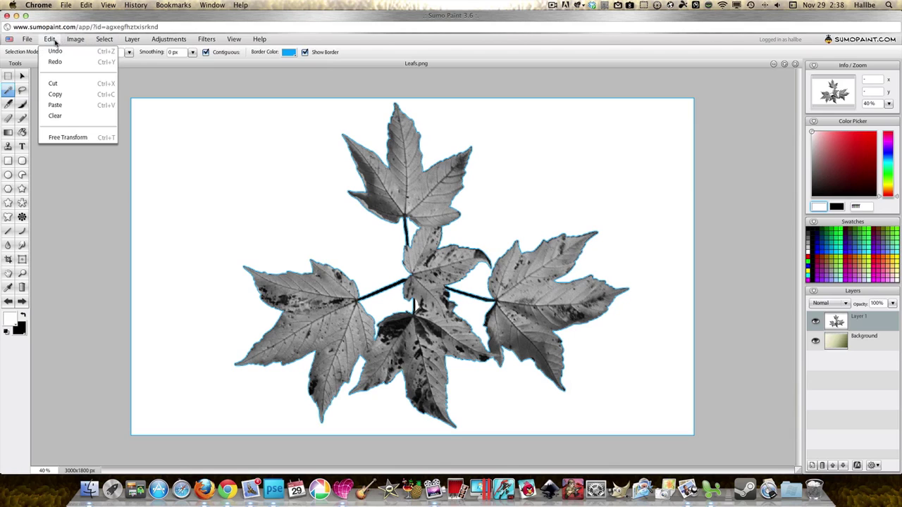
pyautogui.click(61, 84)
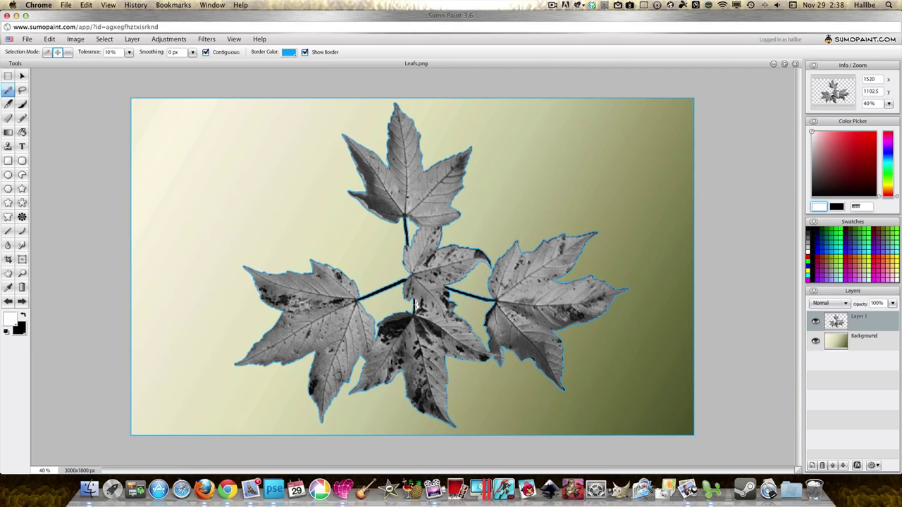
# Step: Deselect, accidentally cut the leaves off Layer 1, undo to restore them, and deselect
pyautogui.hotkey('ctrl', 'd')
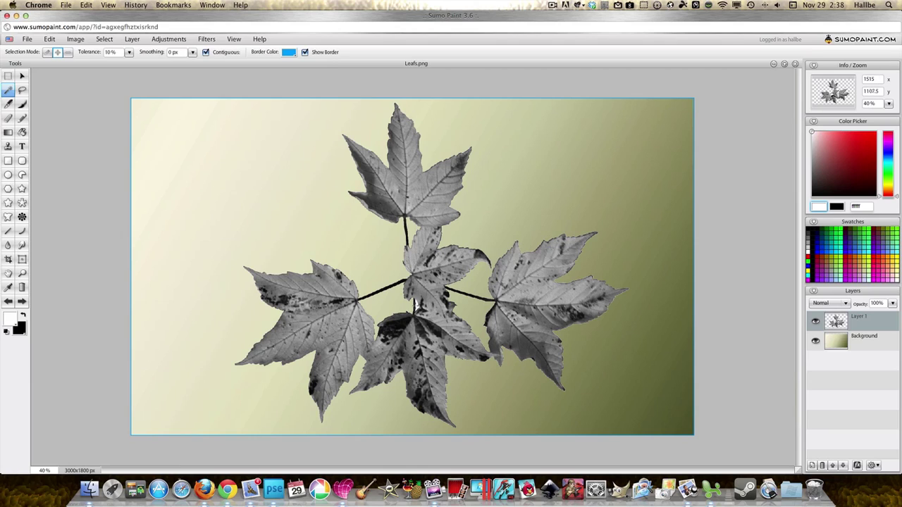
pyautogui.click(49, 39)
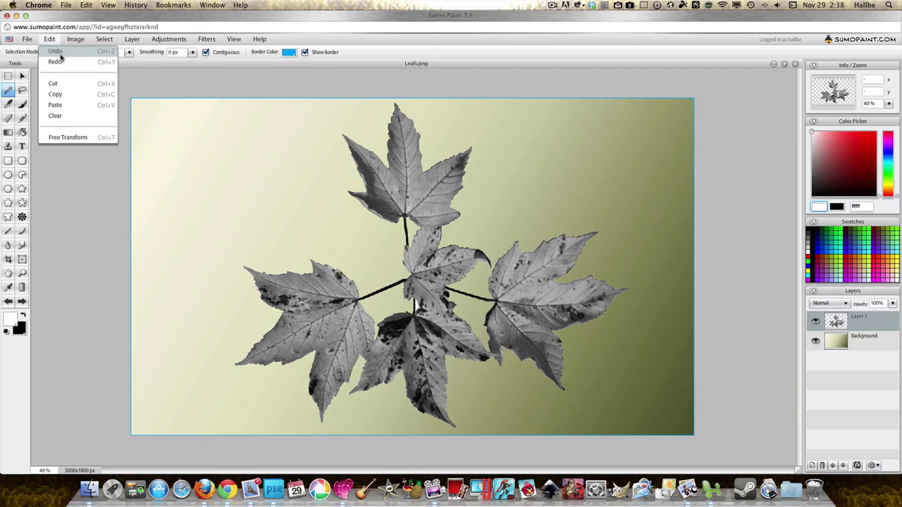
pyautogui.click(52, 83)
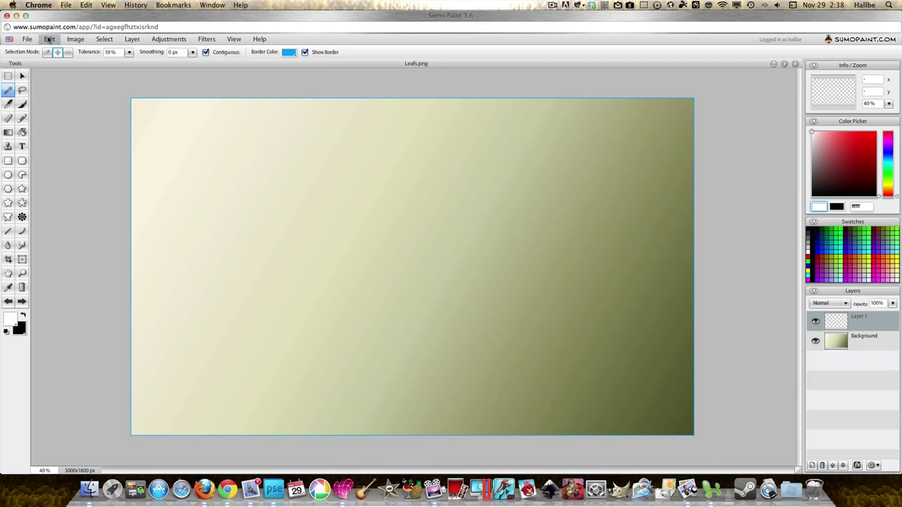
pyautogui.click(75, 40)
pyautogui.click(48, 38)
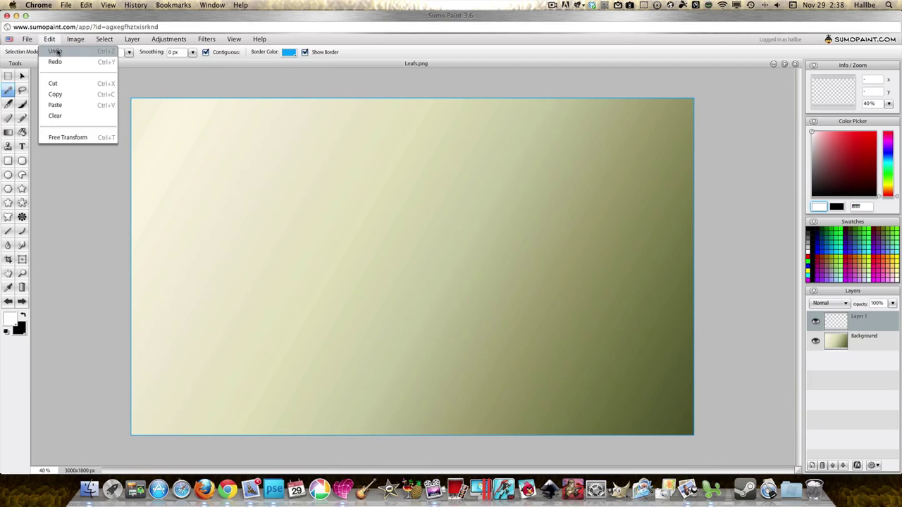
pyautogui.click(56, 51)
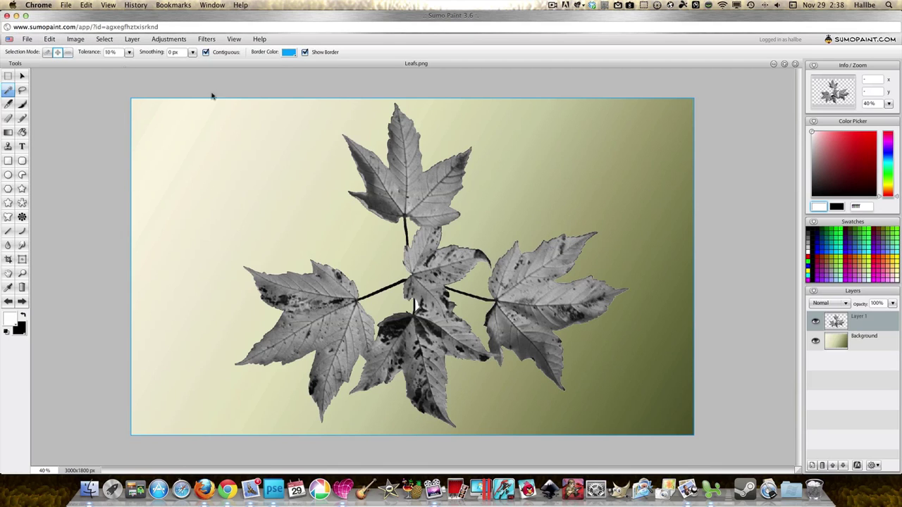
pyautogui.click(111, 40)
pyautogui.click(112, 62)
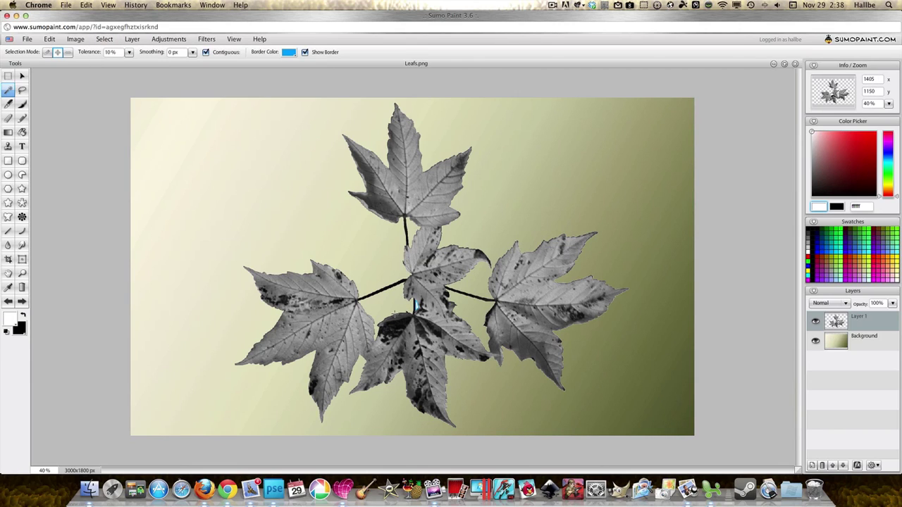
# Step: Apply an Image menu command to Layer 1, then clear the selection again
pyautogui.click(74, 40)
pyautogui.moveTo(39, 40)
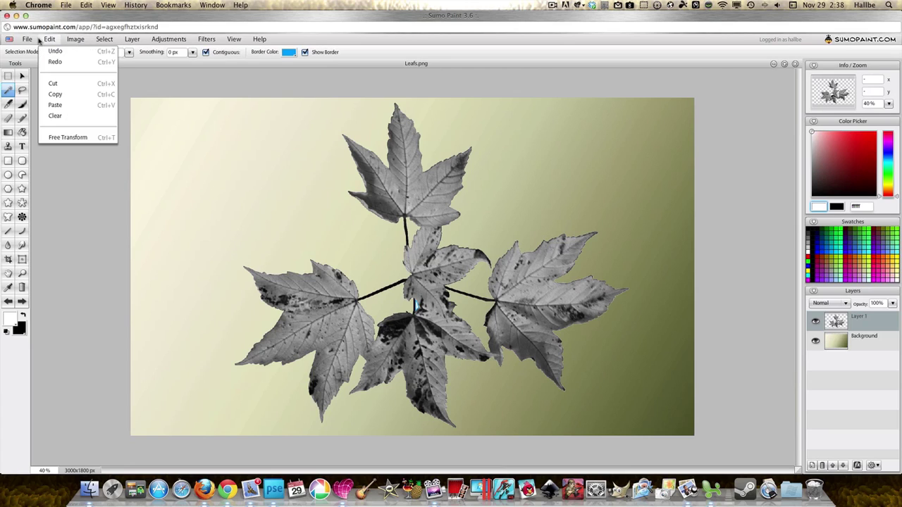
pyautogui.click(59, 84)
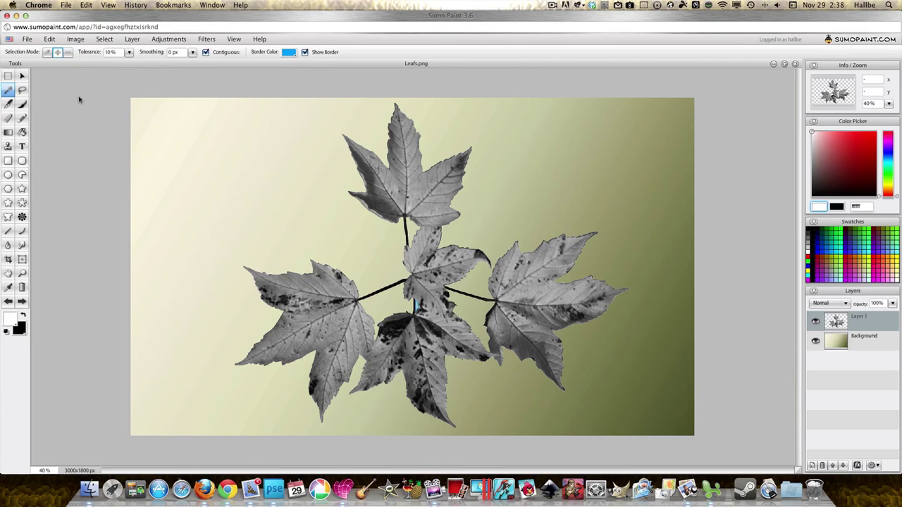
pyautogui.click(104, 39)
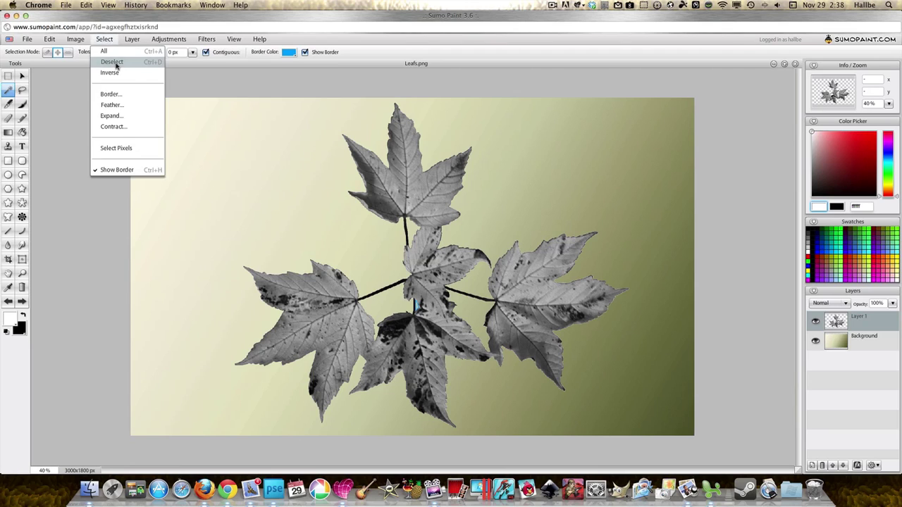
pyautogui.click(117, 64)
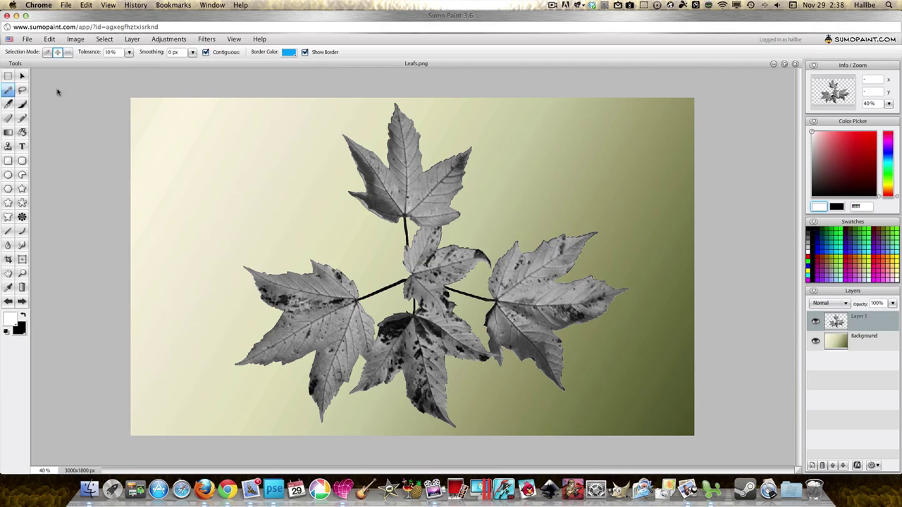
# Step: Free-transform the leaf cluster, rotating it slightly counter-clockwise and shifting it left, then commit
pyautogui.click(22, 76)
pyautogui.rightClick(548, 310)
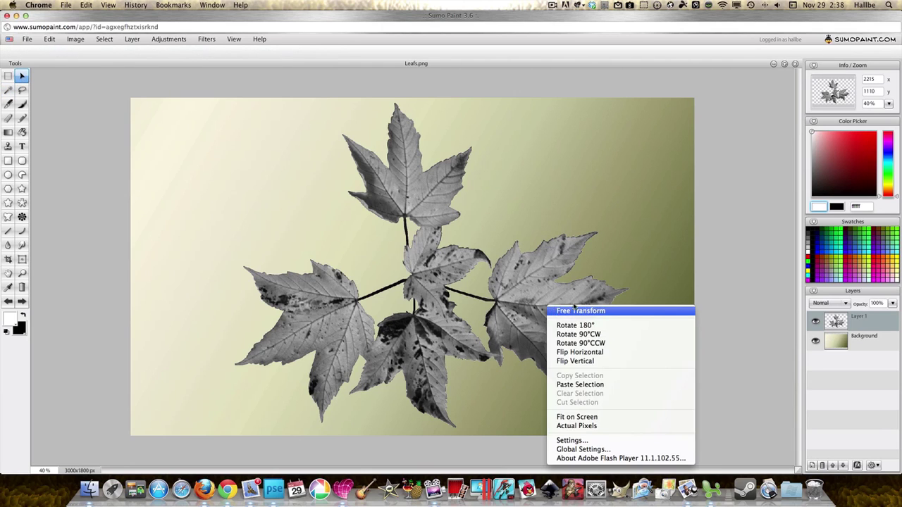
pyautogui.click(563, 311)
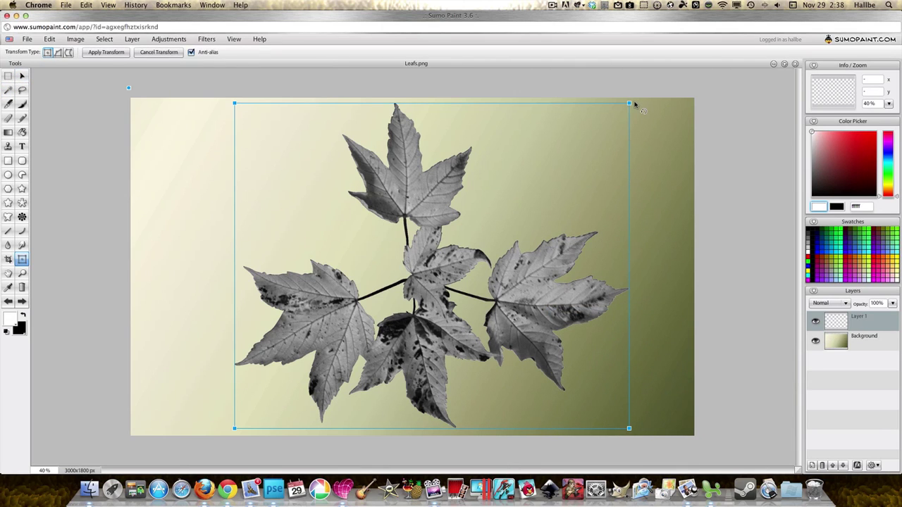
pyautogui.moveTo(640, 105)
pyautogui.mouseDown()
pyautogui.moveTo(585, 85)
pyautogui.moveTo(391, 70)
pyautogui.moveTo(612, 99)
pyautogui.moveTo(627, 113)
pyautogui.mouseUp()
pyautogui.moveTo(499, 204); pyautogui.dragTo(482, 208)
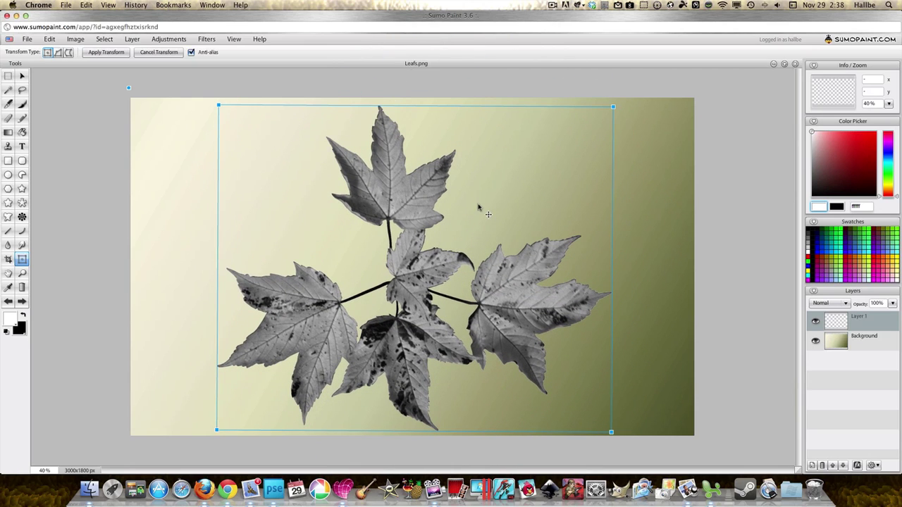
pyautogui.click(854, 344)
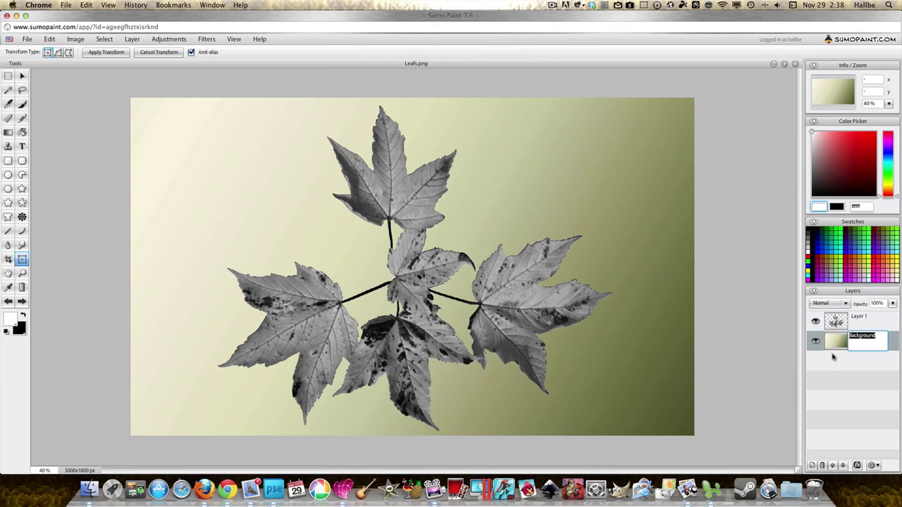
# Step: Select the leaf pixels of Layer 1 and add a new empty layer
pyautogui.click(837, 321)
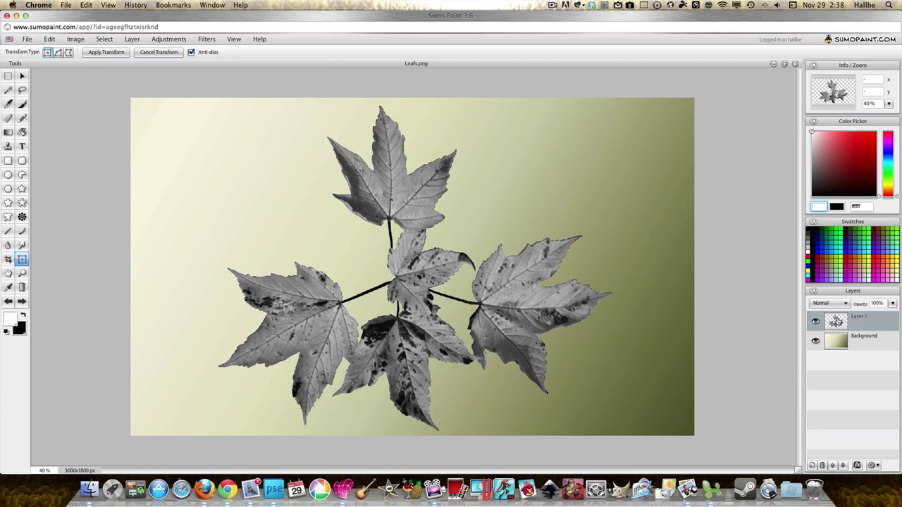
pyautogui.rightClick(835, 324)
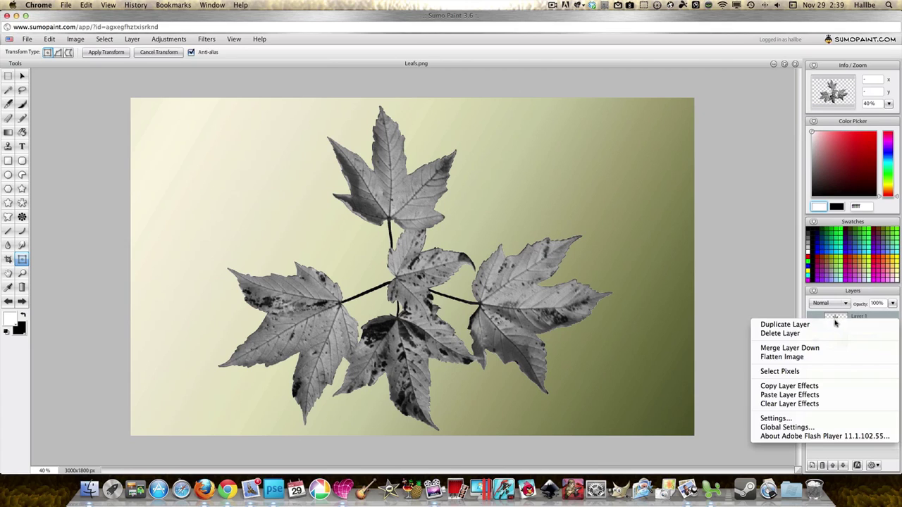
pyautogui.click(793, 371)
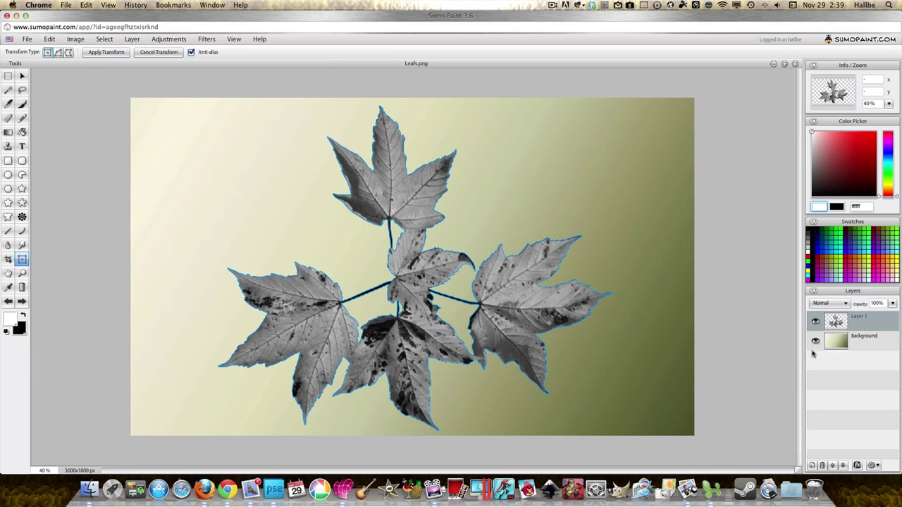
pyautogui.click(812, 466)
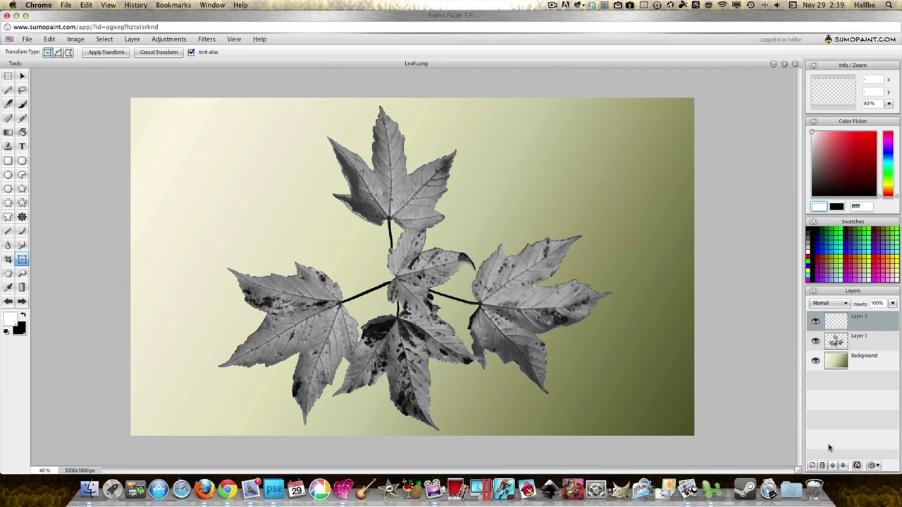
# Step: Reselect Layer 1's leaf pixels and make the new Layer 2 active
pyautogui.click(837, 342)
pyautogui.rightClick(837, 343)
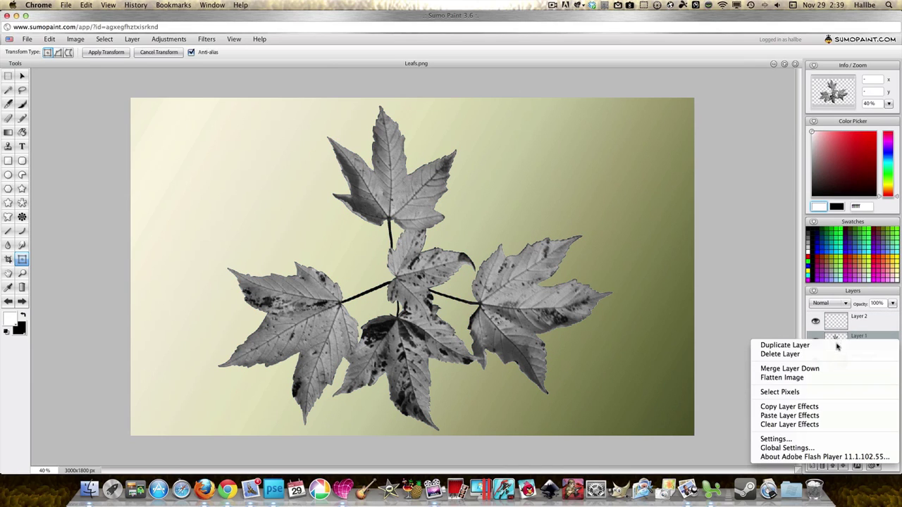
pyautogui.click(796, 392)
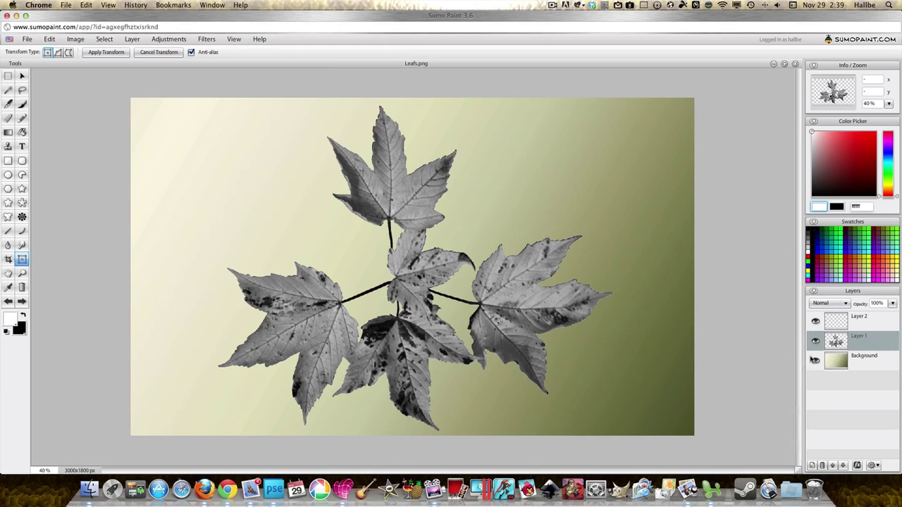
pyautogui.click(843, 321)
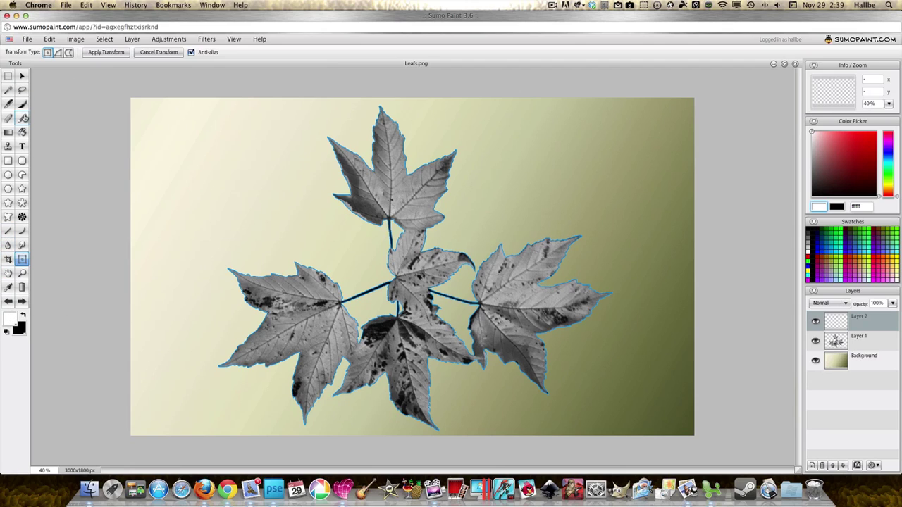
# Step: Set up a 512 px Air Brush 2 from the Basic Brushes 1 set
pyautogui.click(23, 105)
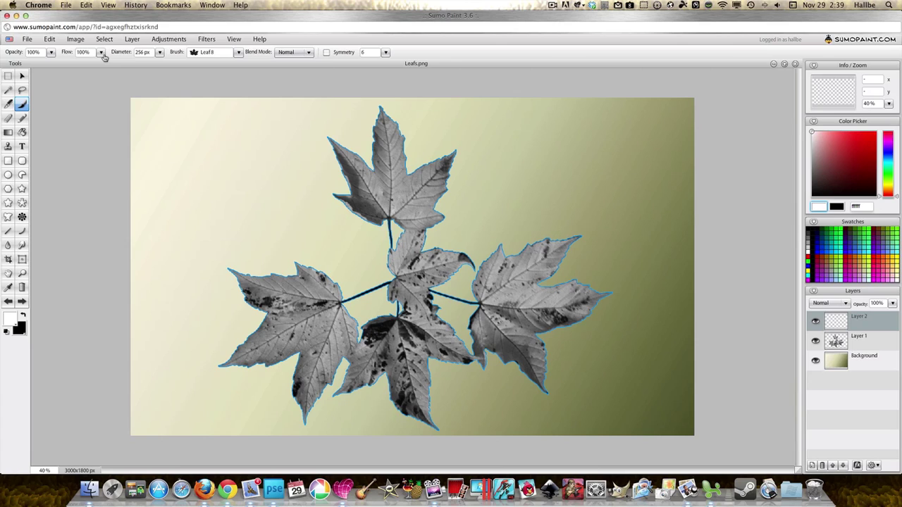
pyautogui.click(159, 52)
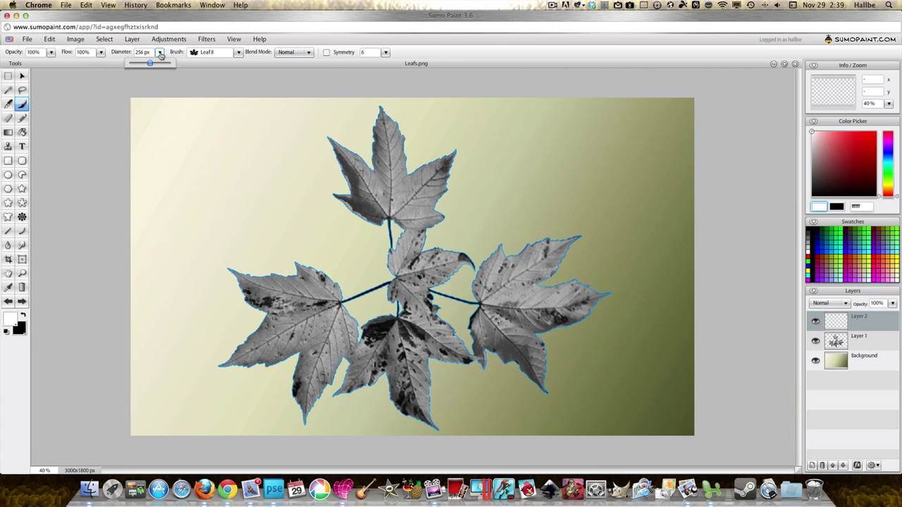
pyautogui.moveTo(150, 64); pyautogui.dragTo(154, 63)
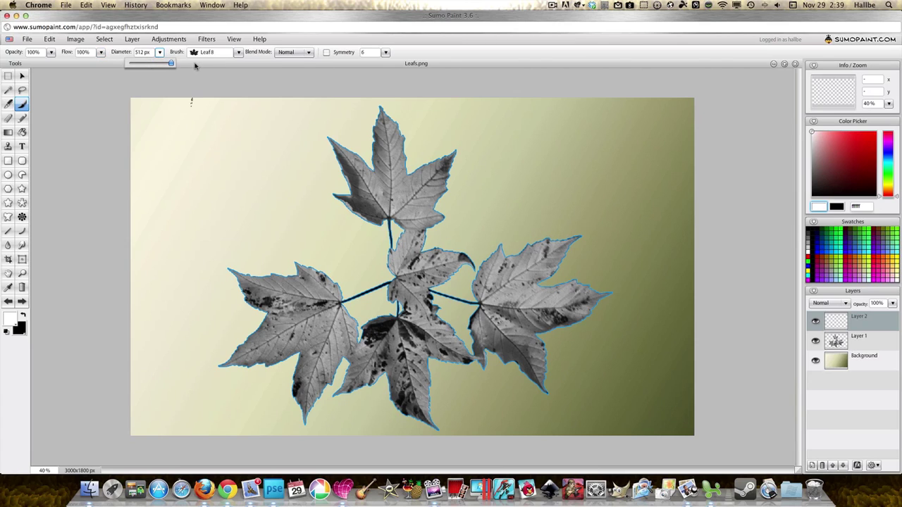
pyautogui.click(238, 53)
pyautogui.click(221, 187)
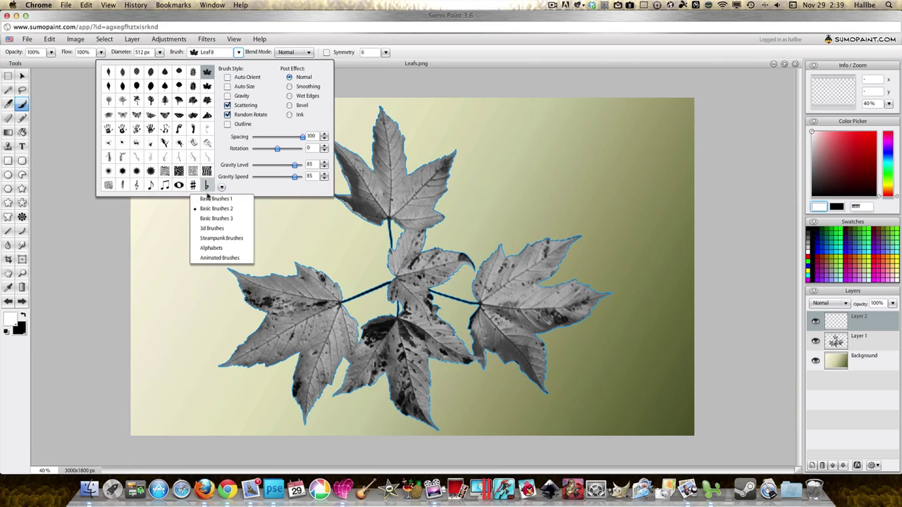
pyautogui.click(220, 200)
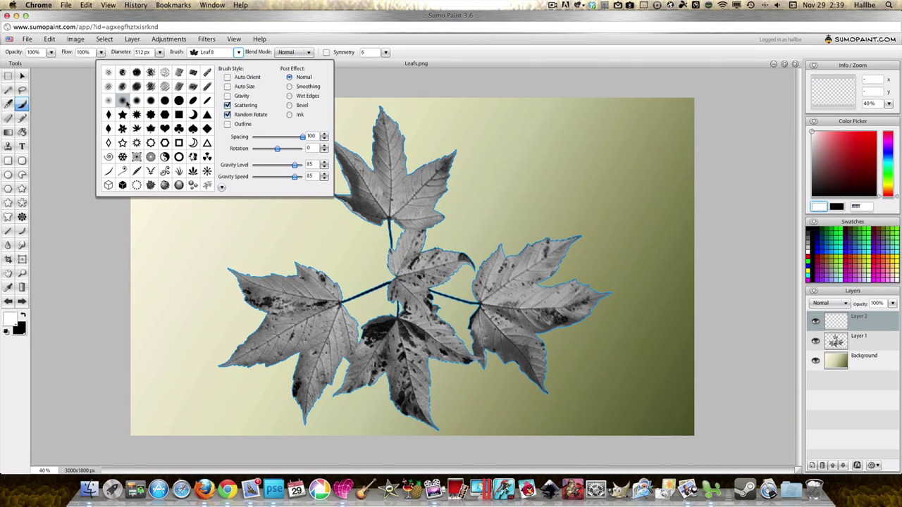
pyautogui.click(123, 100)
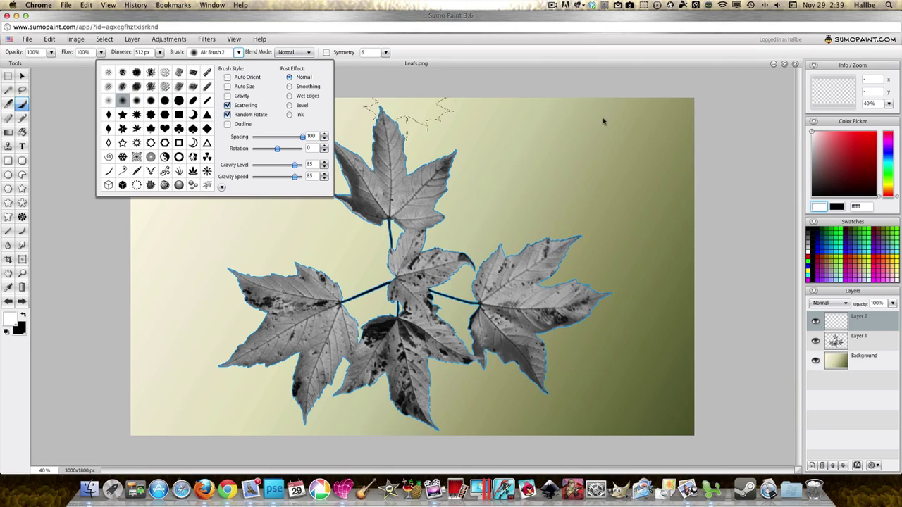
pyautogui.click(781, 265)
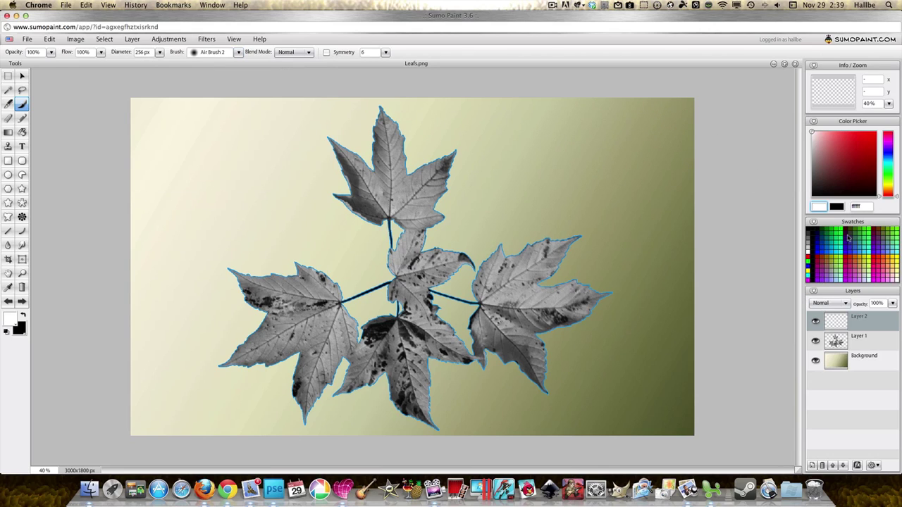
# Step: Cover the leaves in orange ff6600 by airbrushing and bucket-filling, then pick green 33ff00
pyautogui.click(883, 261)
pyautogui.click(536, 261)
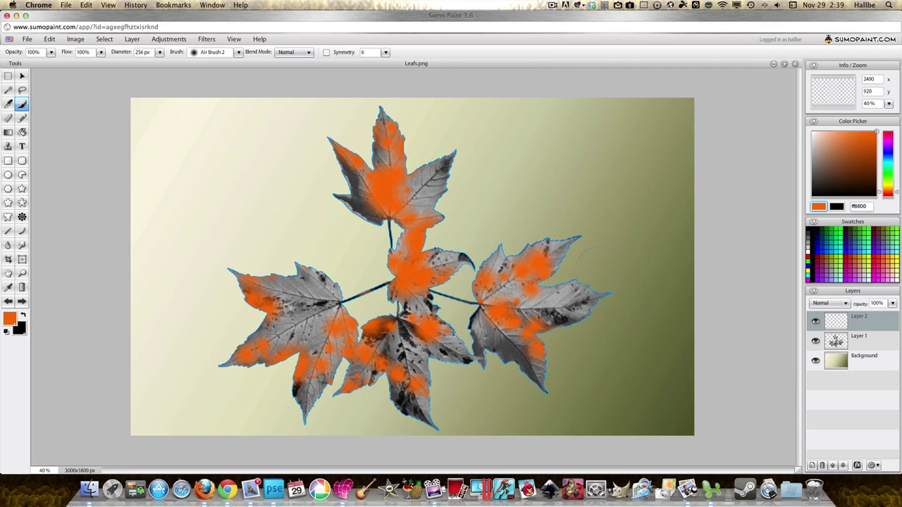
pyautogui.moveTo(599, 296); pyautogui.dragTo(532, 311)
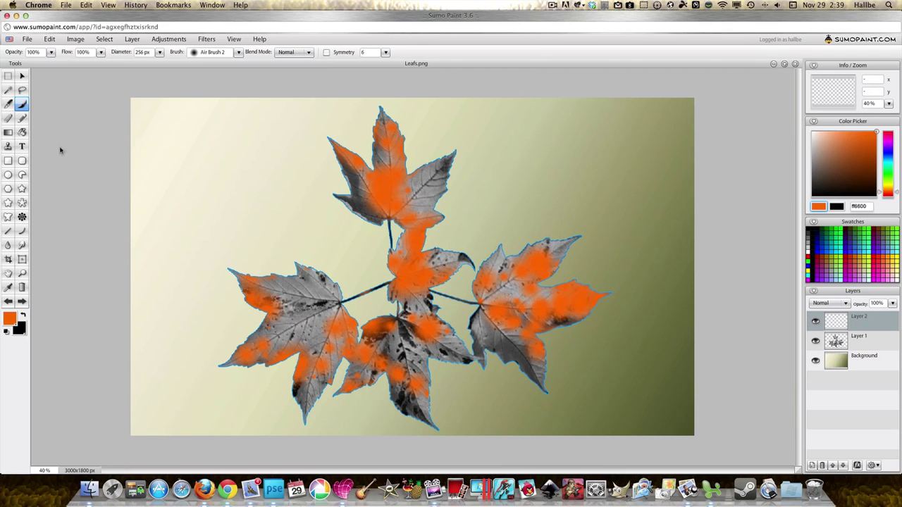
pyautogui.click(22, 132)
pyautogui.click(419, 206)
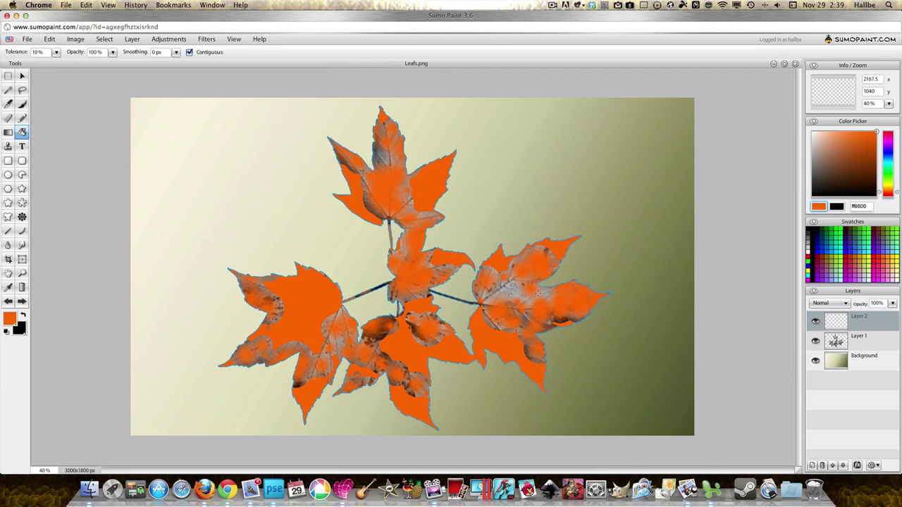
pyautogui.click(487, 291)
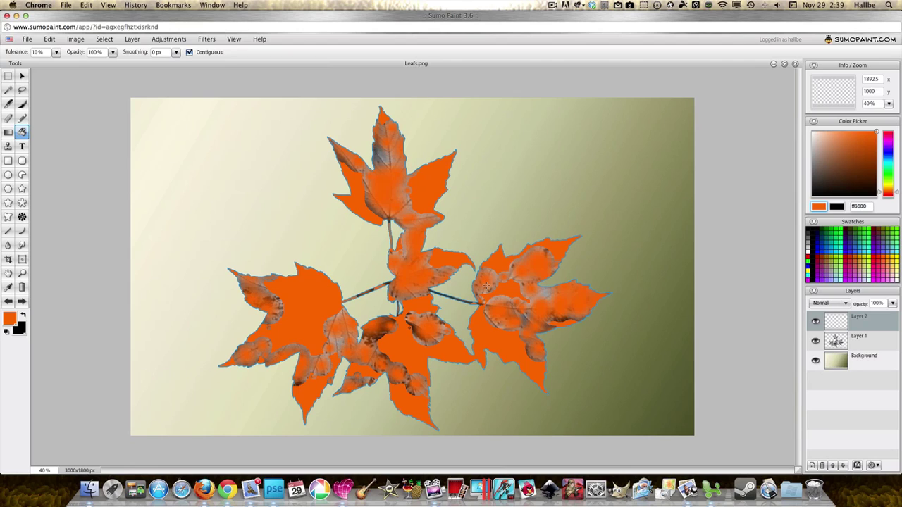
pyautogui.click(387, 150)
pyautogui.click(871, 231)
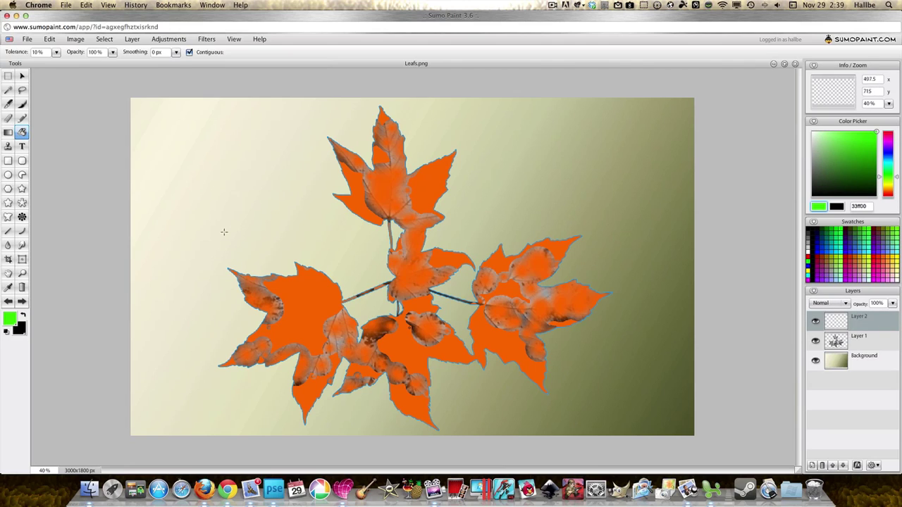
# Step: Switch to the Dry Brush 2 brush and speckle the top leaf green
pyautogui.click(22, 105)
pyautogui.click(238, 52)
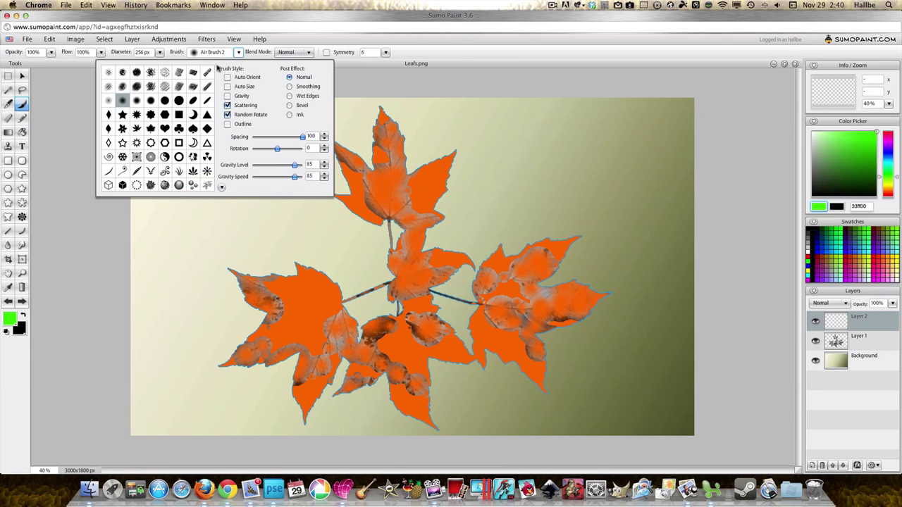
pyautogui.click(165, 72)
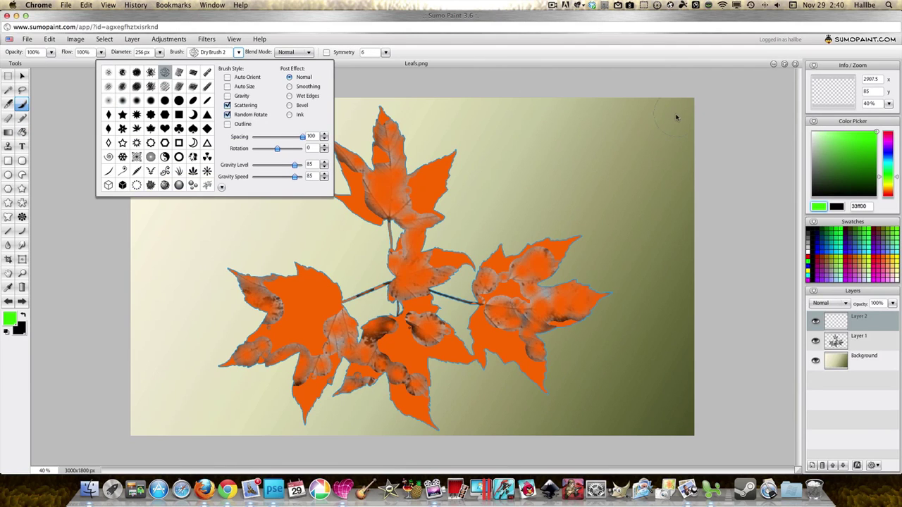
pyautogui.click(392, 173)
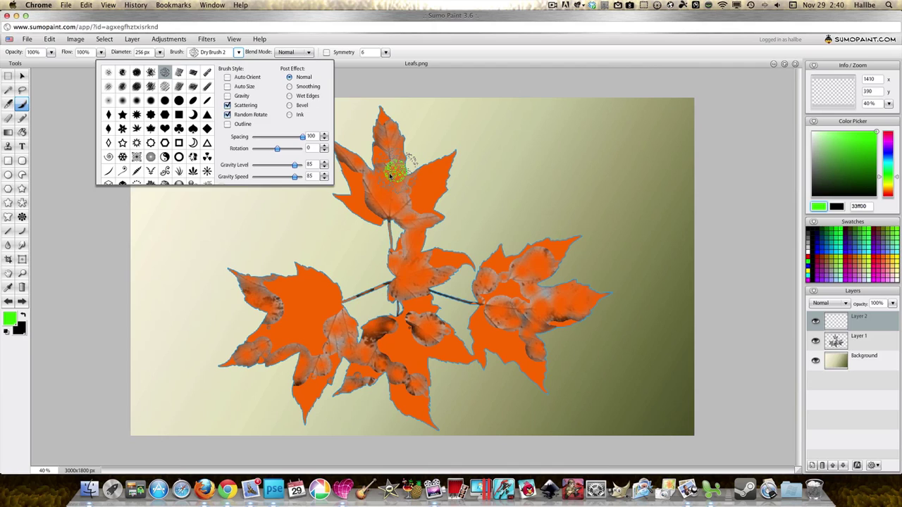
pyautogui.moveTo(392, 172)
pyautogui.mouseDown()
pyautogui.moveTo(365, 162)
pyautogui.moveTo(342, 185)
pyautogui.moveTo(365, 137)
pyautogui.moveTo(400, 134)
pyautogui.moveTo(418, 151)
pyautogui.moveTo(411, 205)
pyautogui.moveTo(386, 227)
pyautogui.moveTo(337, 176)
pyautogui.mouseUp()
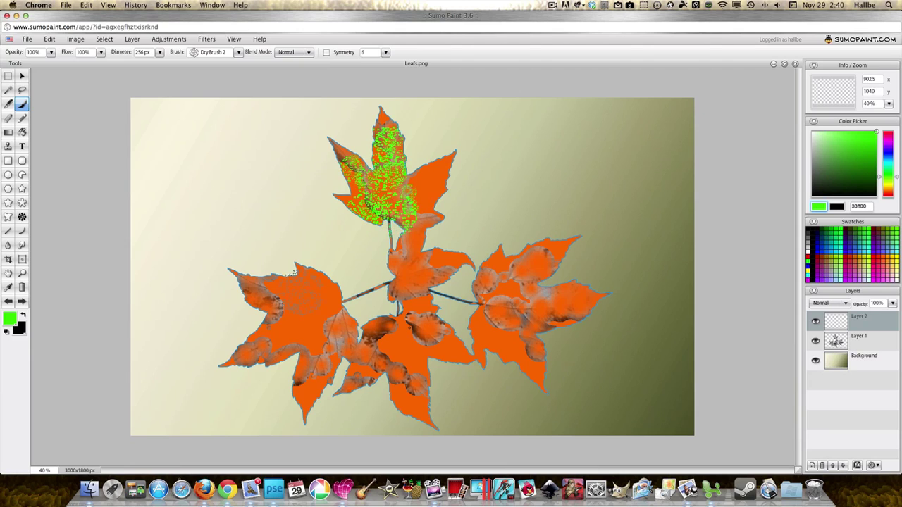
# Step: Scatter green dry-brush strokes over the left, centre, right and lower leaves
pyautogui.moveTo(218, 328)
pyautogui.mouseDown()
pyautogui.moveTo(242, 313)
pyautogui.moveTo(248, 289)
pyautogui.mouseUp()
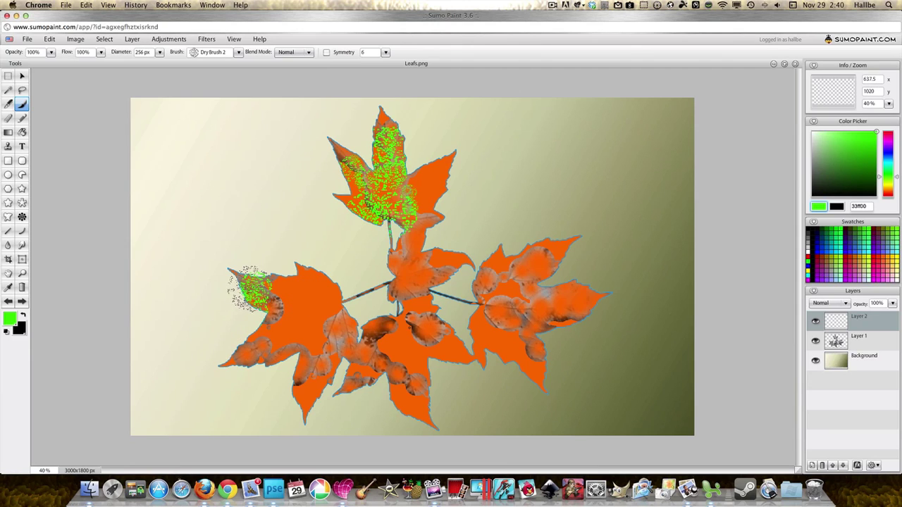
pyautogui.moveTo(250, 285); pyautogui.dragTo(279, 326)
pyautogui.moveTo(232, 356)
pyautogui.mouseDown()
pyautogui.moveTo(242, 373)
pyautogui.moveTo(293, 349)
pyautogui.moveTo(361, 337)
pyautogui.moveTo(343, 342)
pyautogui.moveTo(320, 374)
pyautogui.moveTo(416, 330)
pyautogui.moveTo(402, 343)
pyautogui.mouseUp()
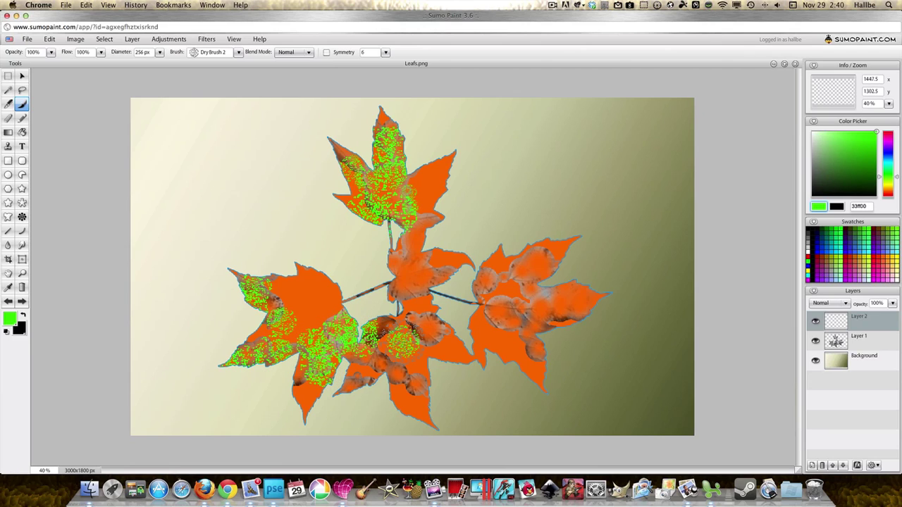
pyautogui.click(408, 334)
pyautogui.click(316, 304)
pyautogui.click(417, 262)
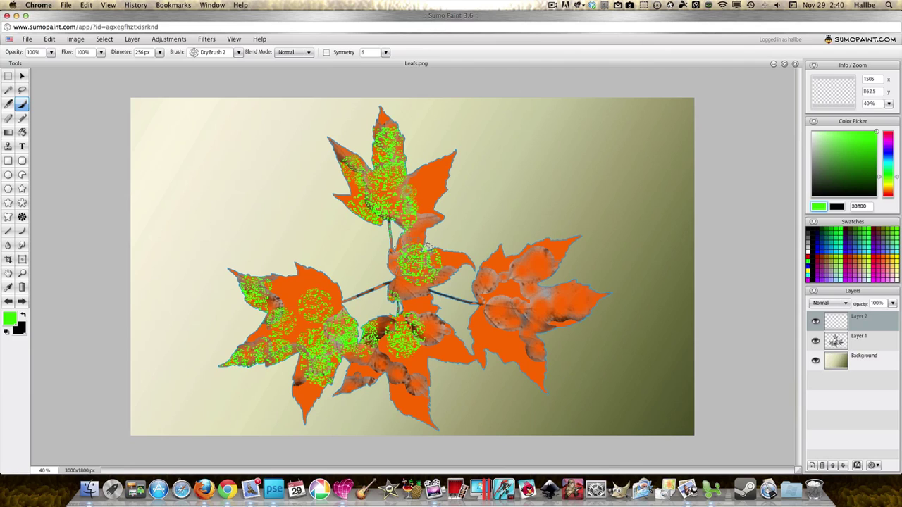
pyautogui.moveTo(413, 259); pyautogui.dragTo(442, 262)
pyautogui.moveTo(518, 264)
pyautogui.mouseDown()
pyautogui.moveTo(567, 267)
pyautogui.moveTo(539, 304)
pyautogui.moveTo(560, 306)
pyautogui.moveTo(486, 309)
pyautogui.moveTo(466, 284)
pyautogui.moveTo(474, 274)
pyautogui.moveTo(487, 284)
pyautogui.moveTo(525, 346)
pyautogui.mouseUp()
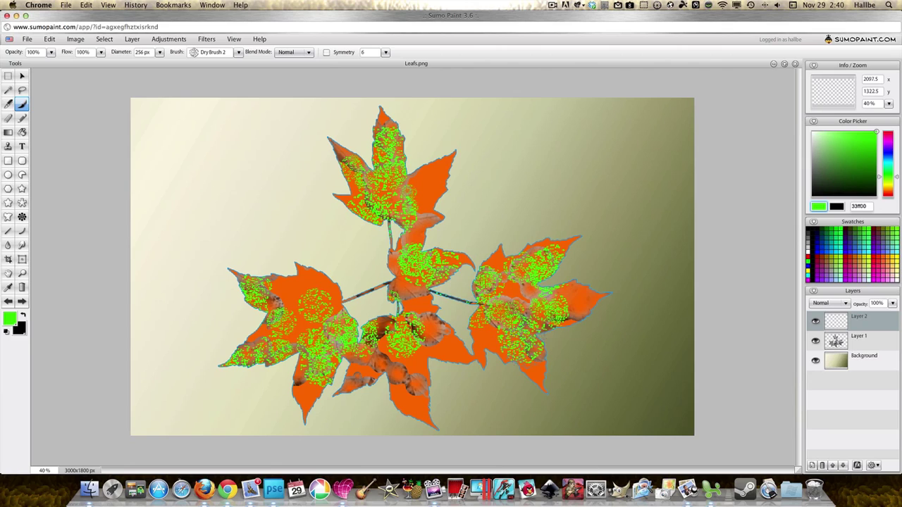
pyautogui.click(388, 389)
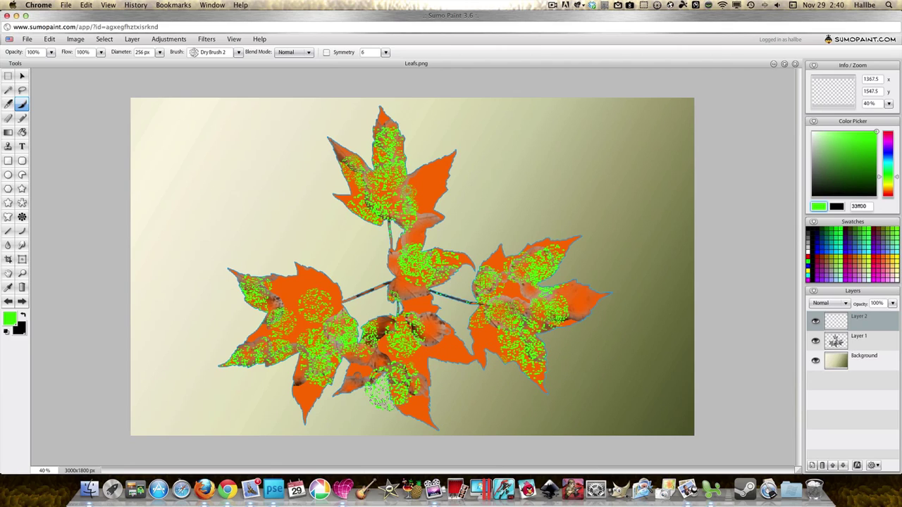
pyautogui.moveTo(381, 393)
pyautogui.mouseDown()
pyautogui.moveTo(366, 398)
pyautogui.moveTo(348, 377)
pyautogui.moveTo(356, 363)
pyautogui.mouseUp()
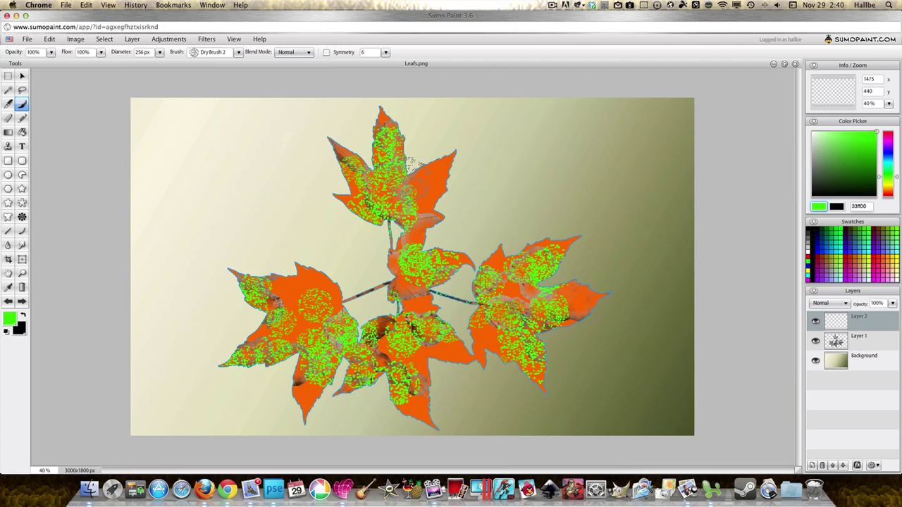
# Step: Settle on orange ff6633 after trying several swatches, and choose the Drops brush
pyautogui.click(847, 278)
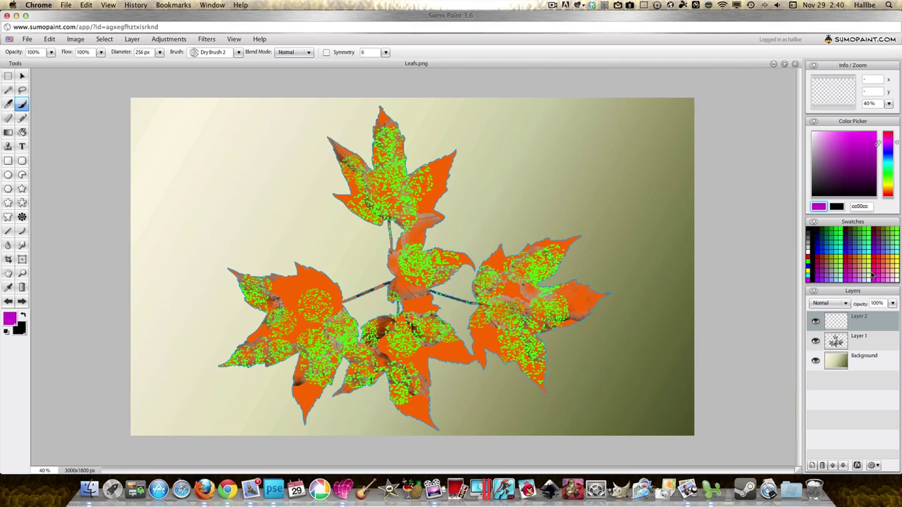
pyautogui.click(875, 272)
pyautogui.click(871, 280)
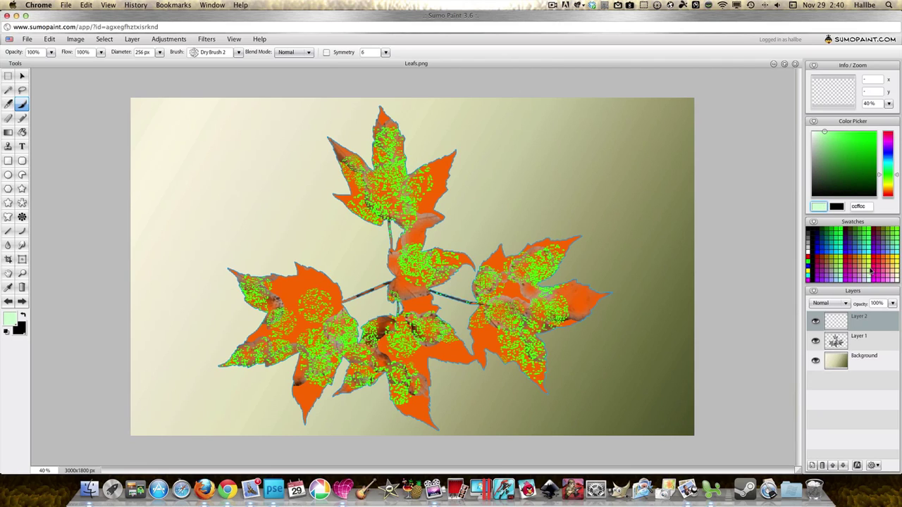
pyautogui.click(842, 274)
pyautogui.click(866, 272)
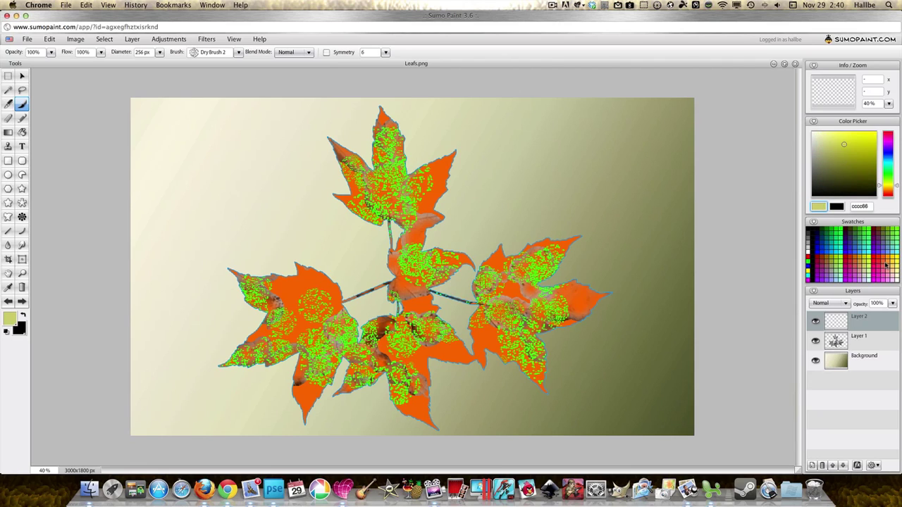
pyautogui.click(887, 265)
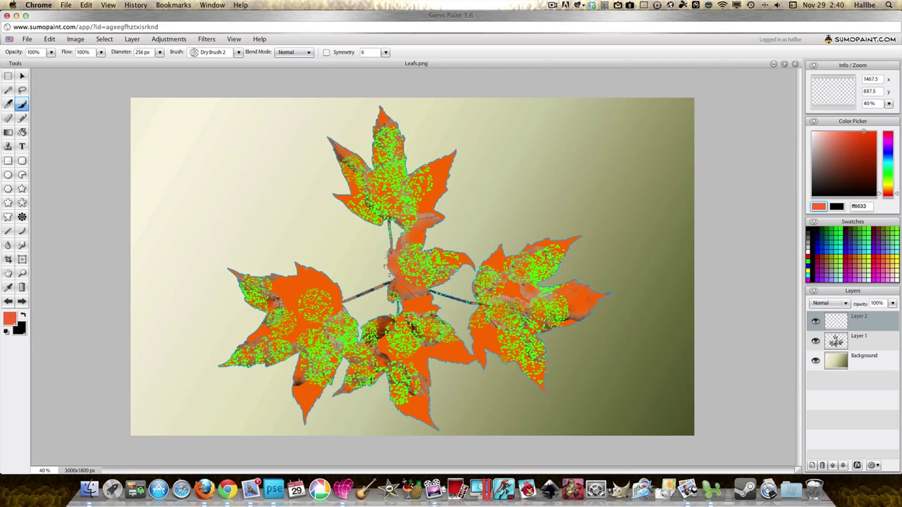
pyautogui.click(223, 56)
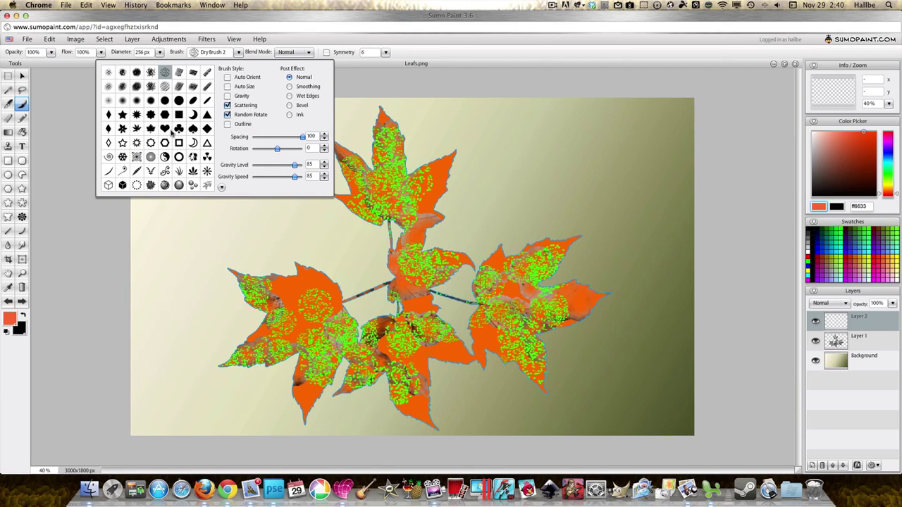
pyautogui.click(207, 185)
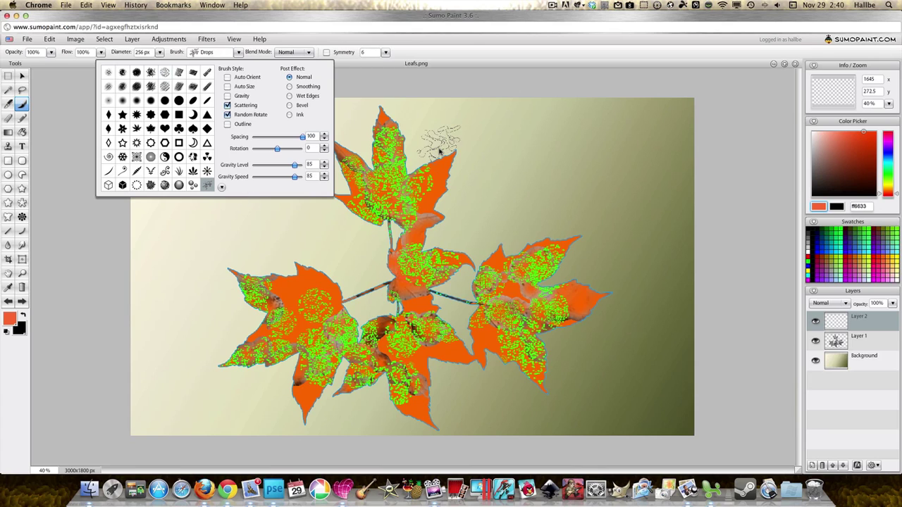
# Step: Scatter Drops marks over the top, left, bottom and middle leaves, then deselect
pyautogui.moveTo(372, 163)
pyautogui.mouseDown()
pyautogui.moveTo(349, 171)
pyautogui.moveTo(382, 194)
pyautogui.moveTo(441, 200)
pyautogui.moveTo(455, 188)
pyautogui.moveTo(420, 170)
pyautogui.moveTo(412, 144)
pyautogui.moveTo(393, 128)
pyautogui.moveTo(370, 132)
pyautogui.mouseUp()
pyautogui.moveTo(289, 302)
pyautogui.mouseDown()
pyautogui.moveTo(240, 306)
pyautogui.moveTo(261, 271)
pyautogui.moveTo(272, 318)
pyautogui.mouseUp()
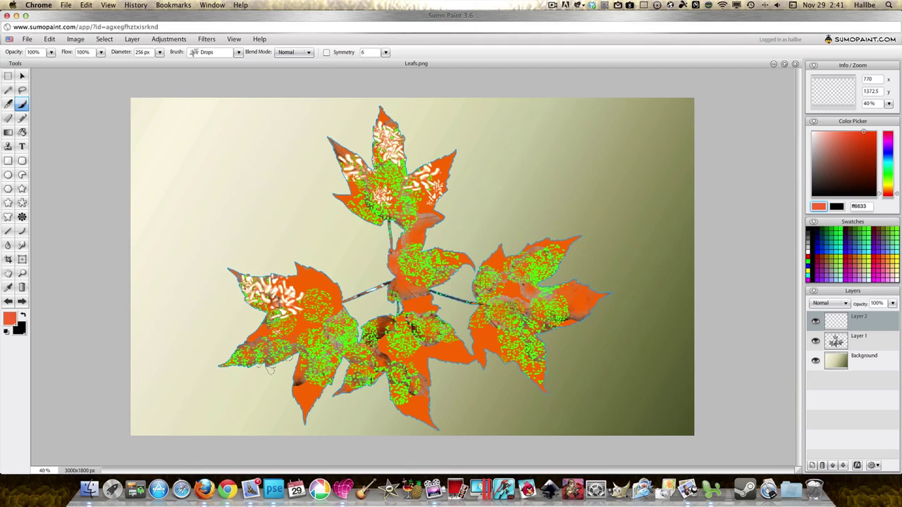
pyautogui.moveTo(270, 369)
pyautogui.mouseDown()
pyautogui.moveTo(254, 356)
pyautogui.moveTo(318, 351)
pyautogui.mouseUp()
pyautogui.moveTo(356, 309); pyautogui.dragTo(311, 321)
pyautogui.moveTo(330, 366)
pyautogui.mouseDown()
pyautogui.moveTo(366, 363)
pyautogui.moveTo(382, 377)
pyautogui.moveTo(397, 352)
pyautogui.moveTo(362, 324)
pyautogui.moveTo(386, 306)
pyautogui.moveTo(441, 365)
pyautogui.mouseUp()
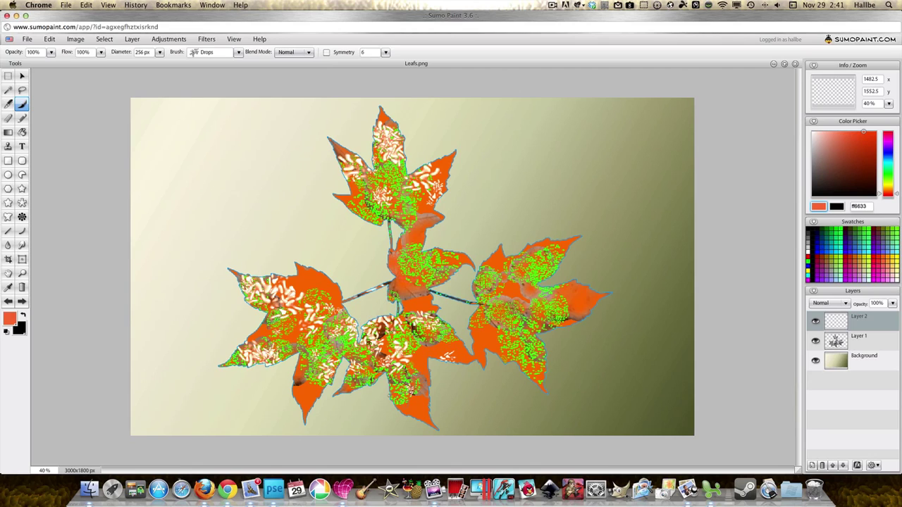
pyautogui.moveTo(409, 389)
pyautogui.mouseDown()
pyautogui.moveTo(443, 315)
pyautogui.moveTo(410, 281)
pyautogui.moveTo(433, 257)
pyautogui.moveTo(409, 232)
pyautogui.moveTo(486, 229)
pyautogui.moveTo(532, 258)
pyautogui.moveTo(537, 266)
pyautogui.moveTo(497, 292)
pyautogui.moveTo(525, 313)
pyautogui.moveTo(560, 316)
pyautogui.moveTo(486, 349)
pyautogui.moveTo(479, 342)
pyautogui.mouseUp()
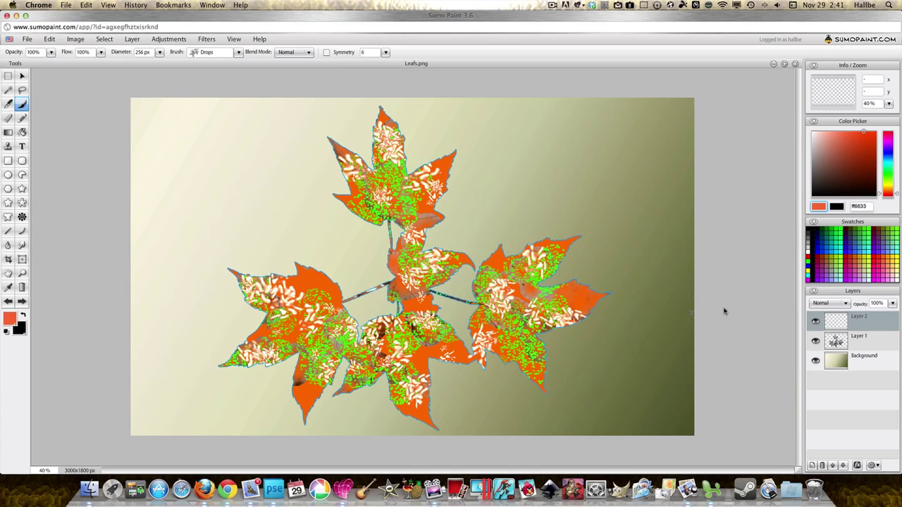
pyautogui.click(104, 39)
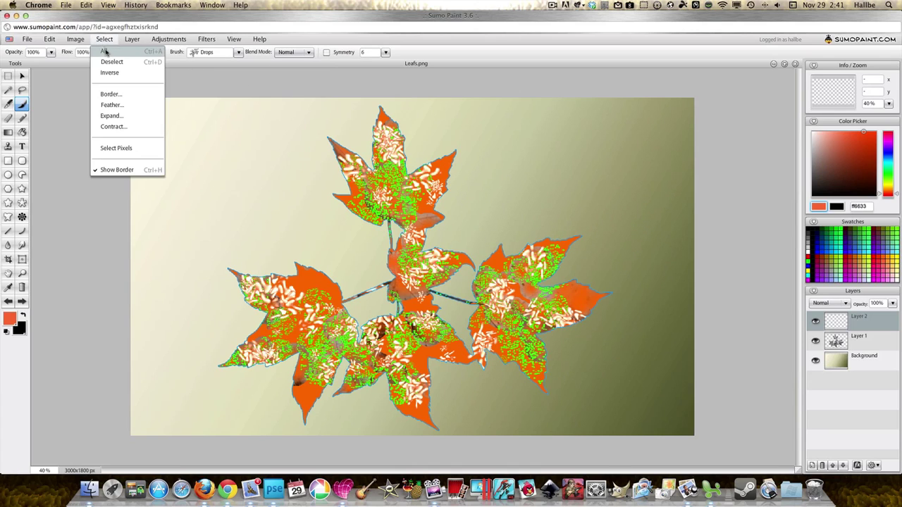
pyautogui.click(107, 59)
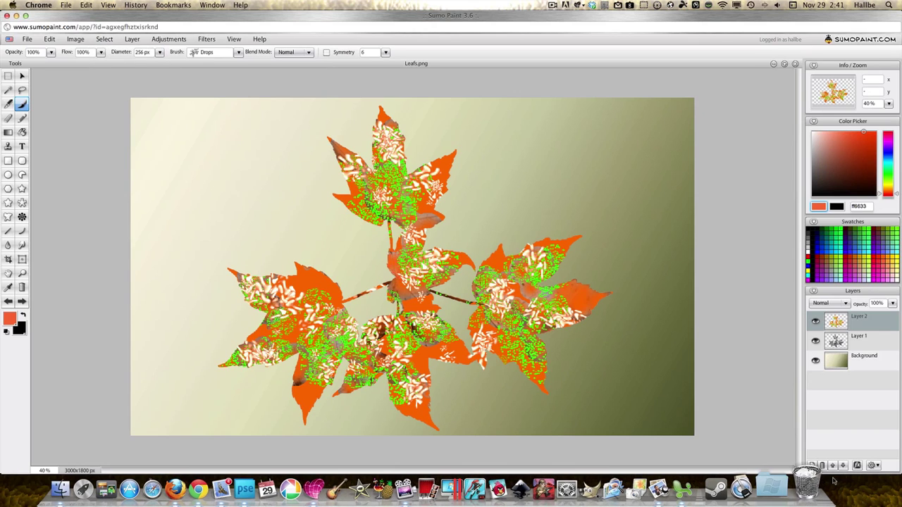
# Step: Try Darken, Multiply, Linear Burn and Lighten blend modes on Layer 2
pyautogui.click(831, 304)
pyautogui.click(830, 324)
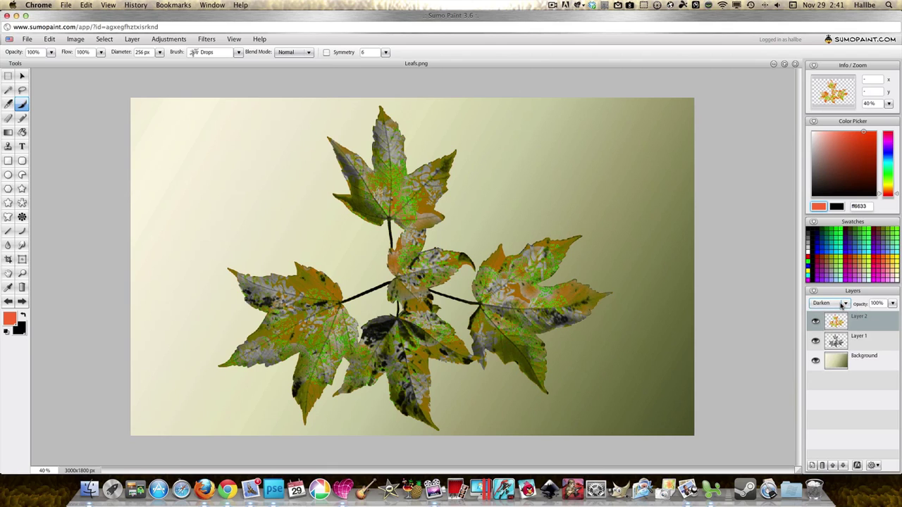
pyautogui.click(829, 303)
pyautogui.click(833, 333)
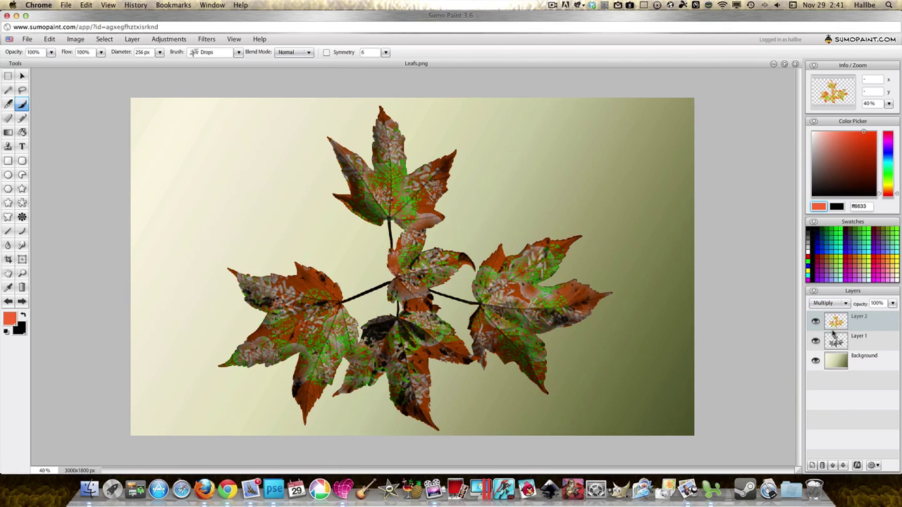
pyautogui.click(828, 304)
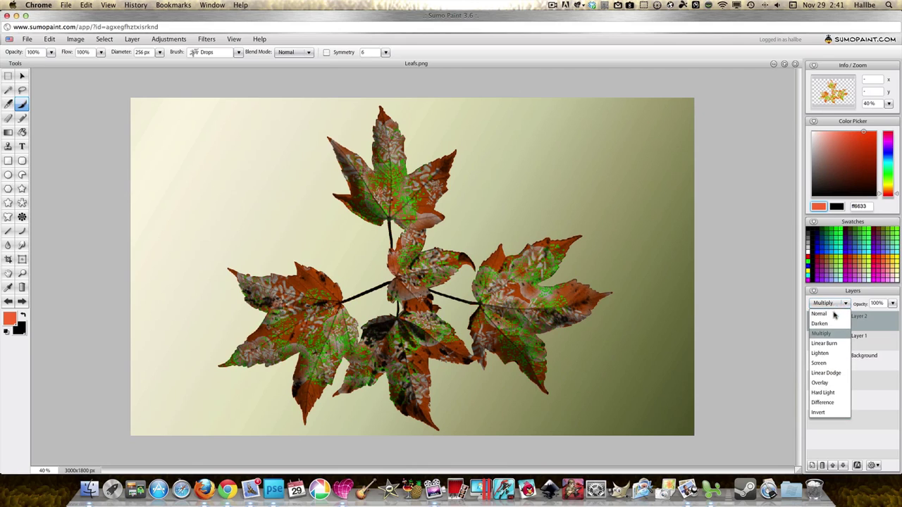
pyautogui.click(831, 352)
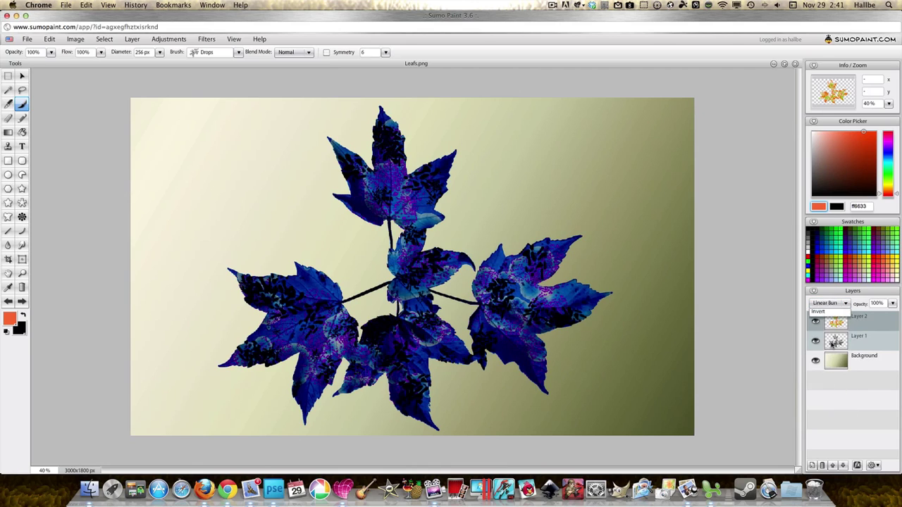
pyautogui.click(829, 303)
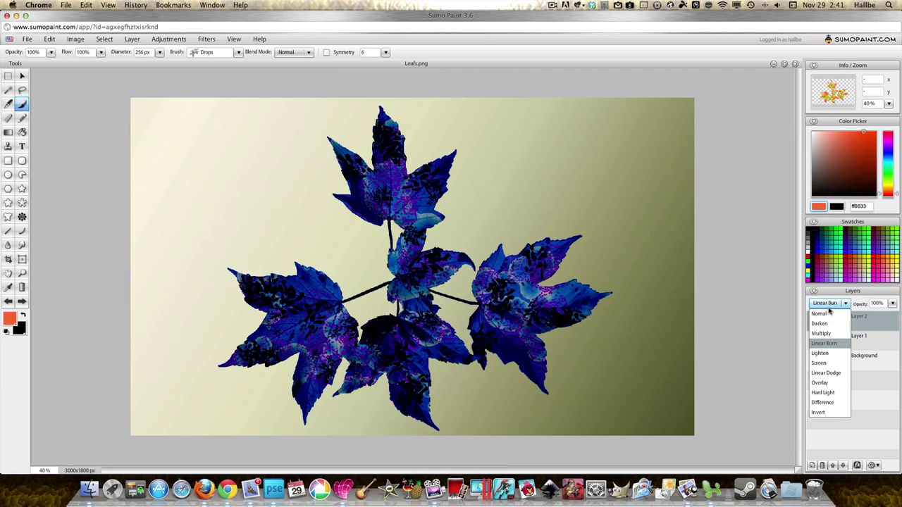
pyautogui.click(826, 352)
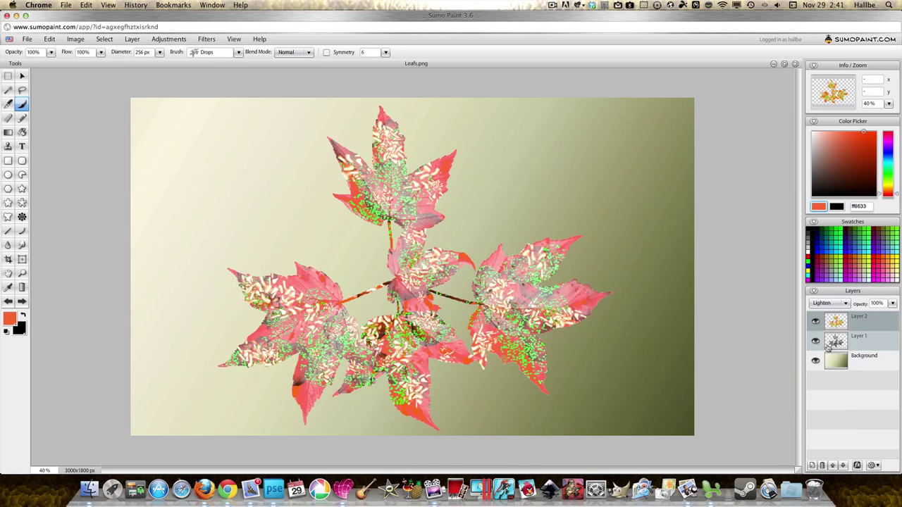
# Step: Test Linear Dodge, Overlay and Hard Light on Layer 2, then settle on Multiply
pyautogui.click(829, 303)
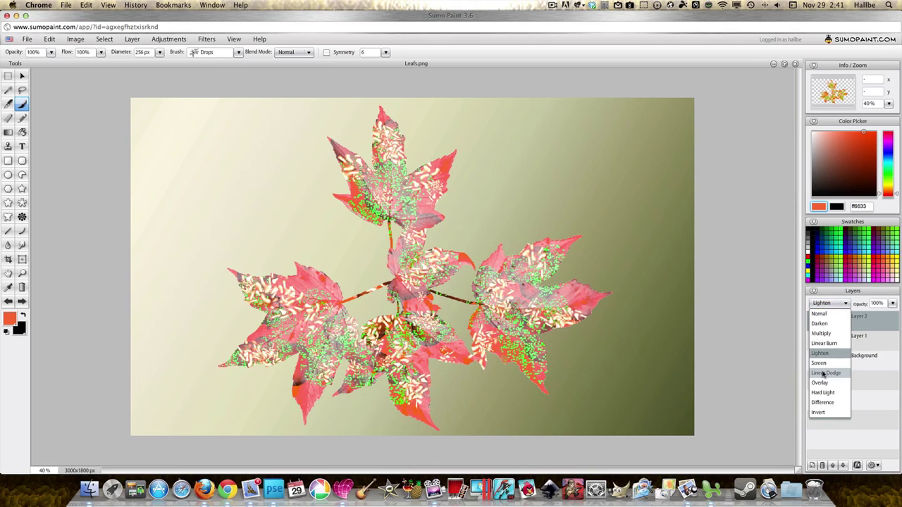
pyautogui.click(824, 372)
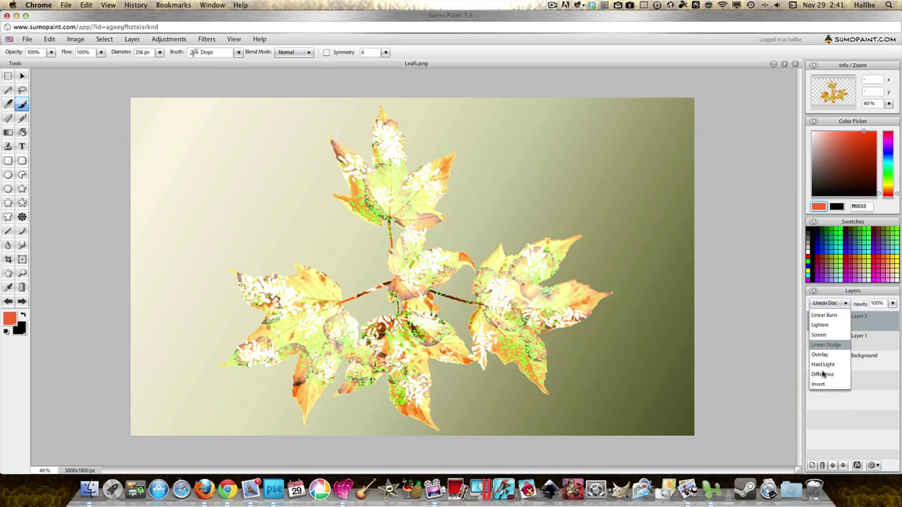
pyautogui.click(828, 304)
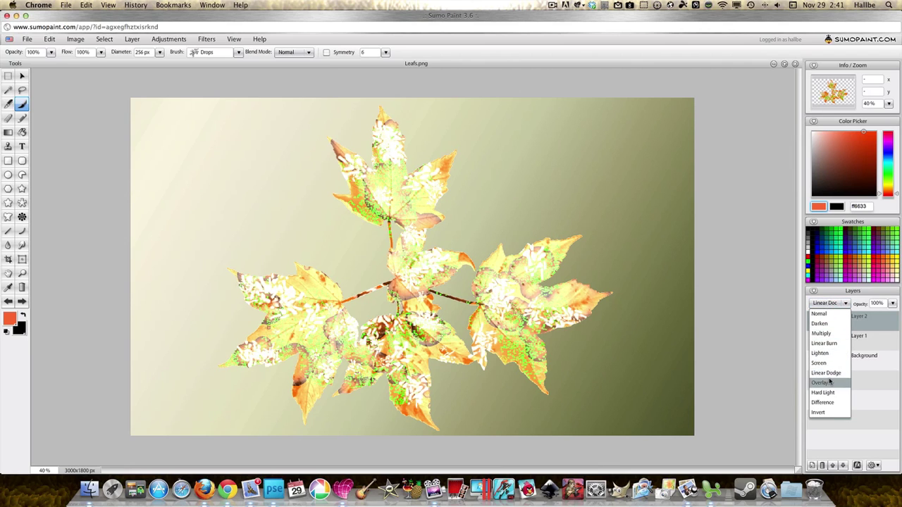
pyautogui.click(828, 380)
pyautogui.click(827, 304)
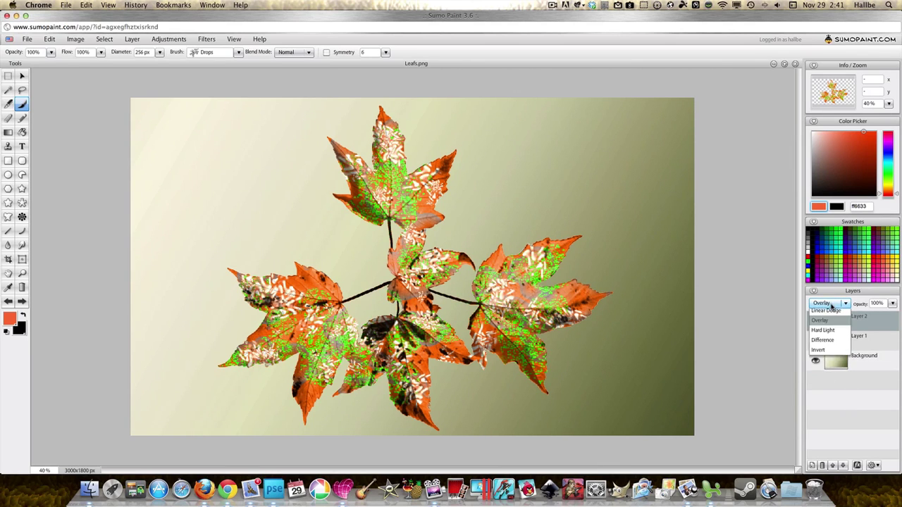
pyautogui.click(830, 393)
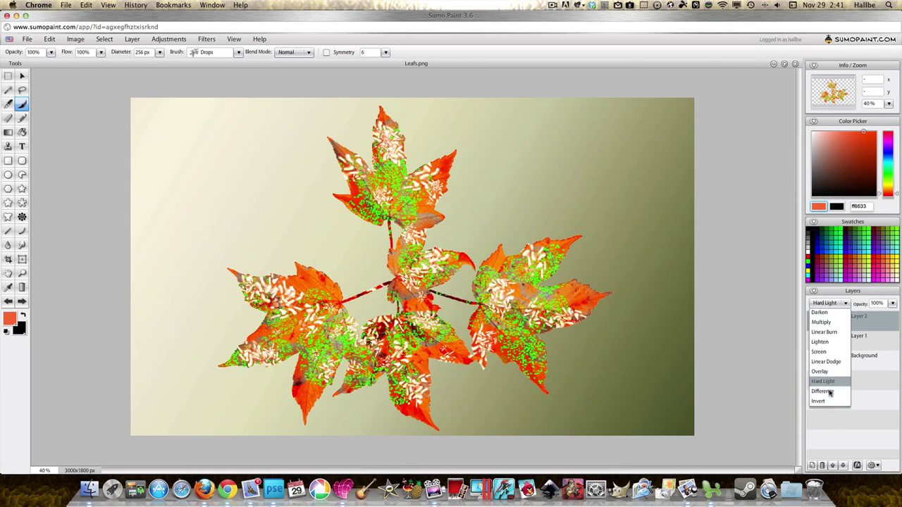
pyautogui.click(831, 304)
pyautogui.click(829, 333)
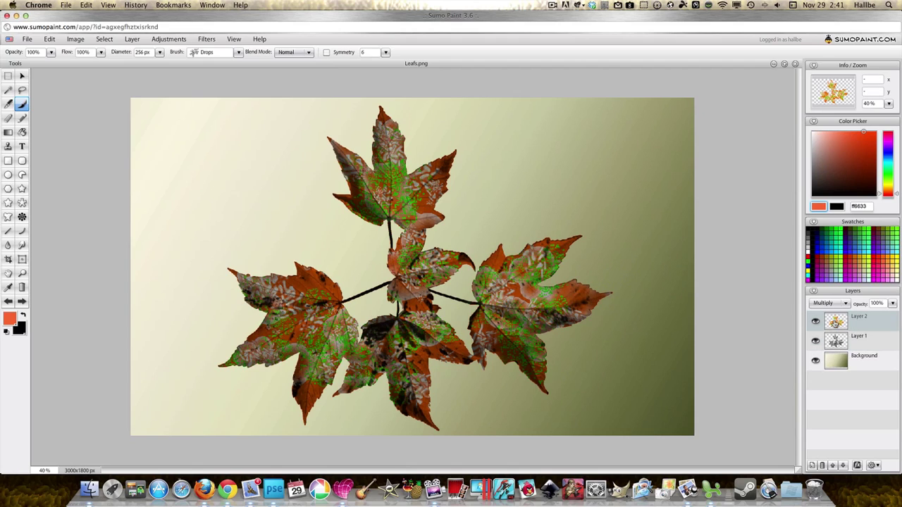
pyautogui.keyDown('shift'); pyautogui.click(840, 338); pyautogui.keyUp('shift')
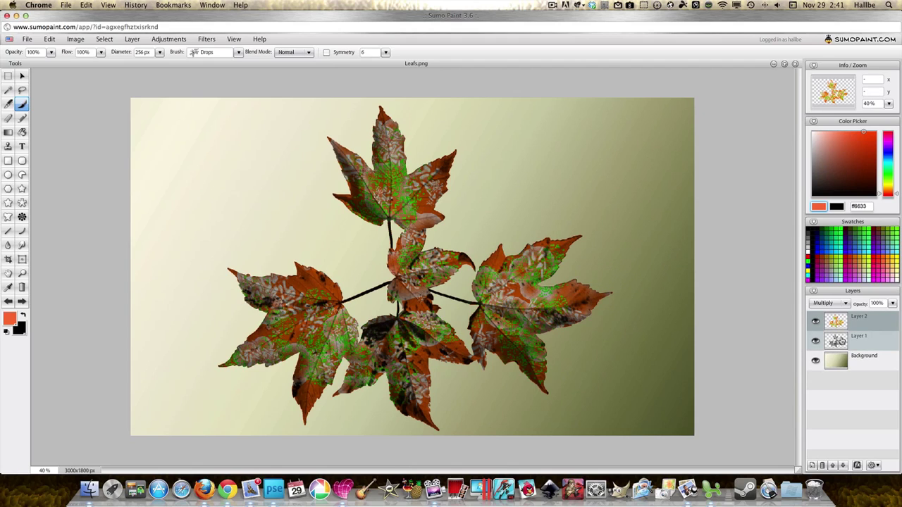
# Step: Select Layer 1's leaf-shape pixels, then make Layer 2 the active layer
pyautogui.rightClick(840, 341)
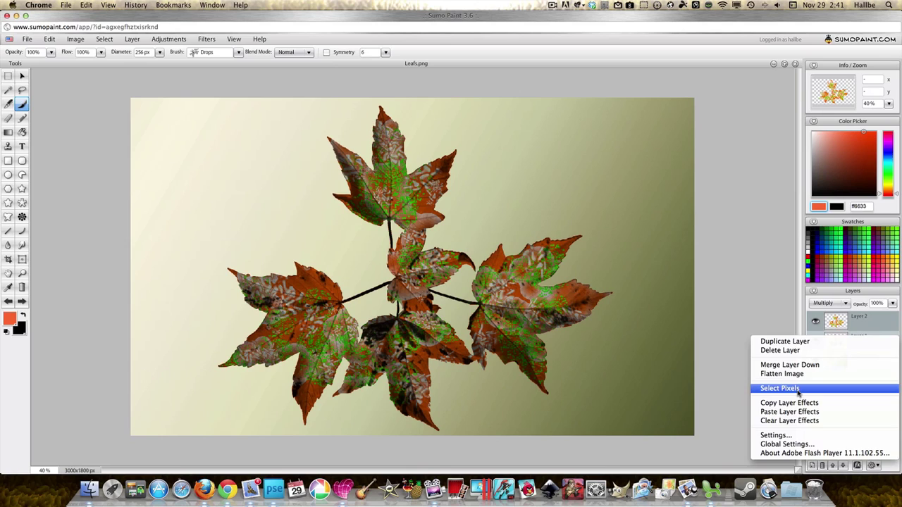
pyautogui.click(798, 389)
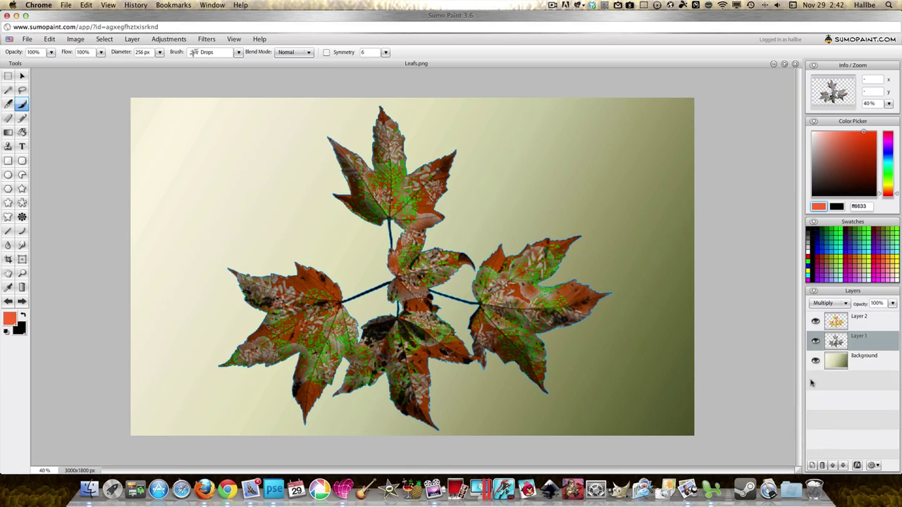
pyautogui.click(861, 321)
pyautogui.doubleClick(862, 318)
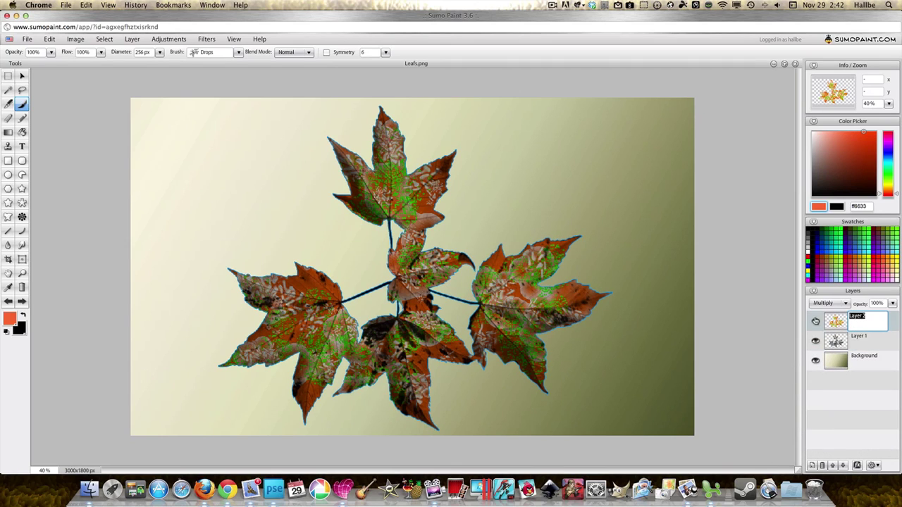
# Step: Apply a Gaussian Blur of 46.3 to Layer 2 within the selection, then deselect
pyautogui.click(204, 40)
pyautogui.moveTo(215, 67)
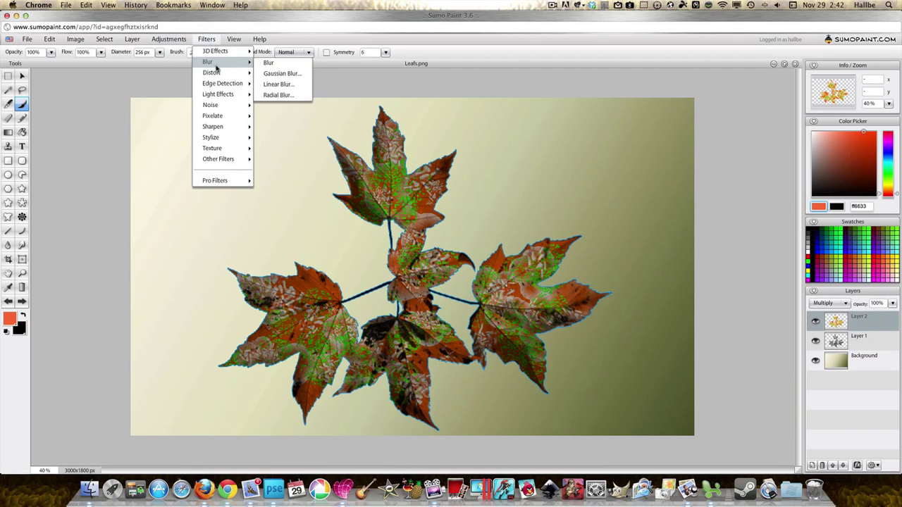
pyautogui.click(282, 74)
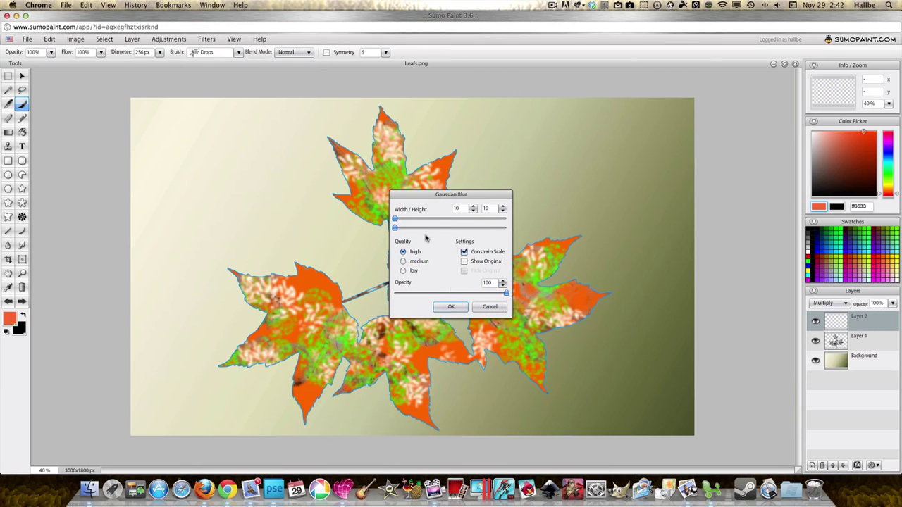
pyautogui.click(414, 228)
pyautogui.moveTo(413, 228); pyautogui.dragTo(414, 228)
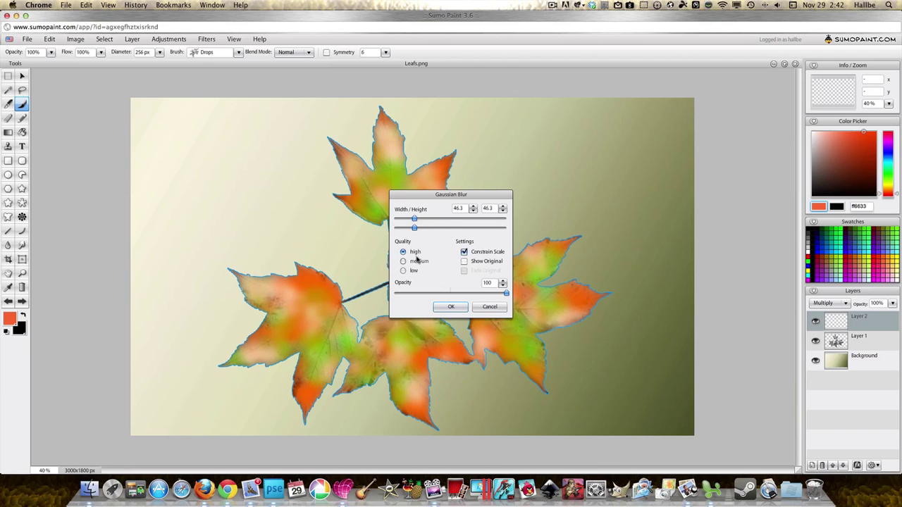
pyautogui.click(451, 306)
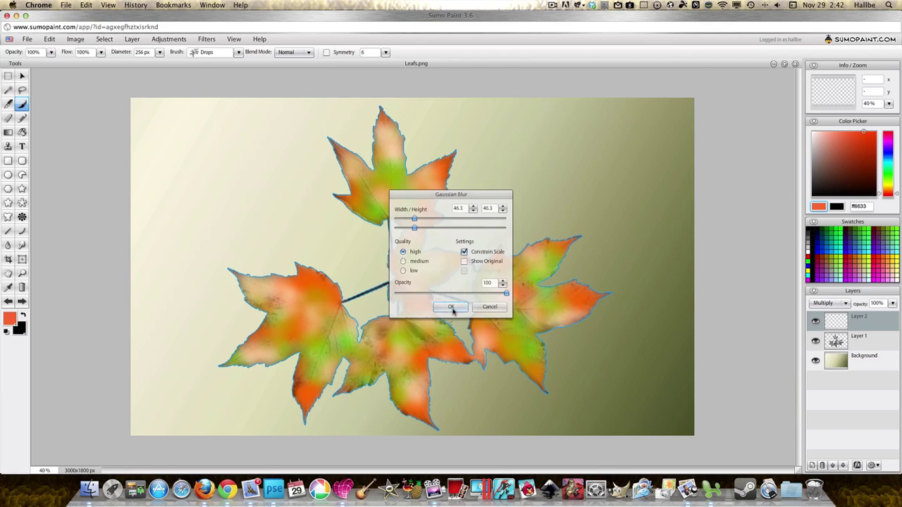
pyautogui.click(107, 40)
pyautogui.click(123, 67)
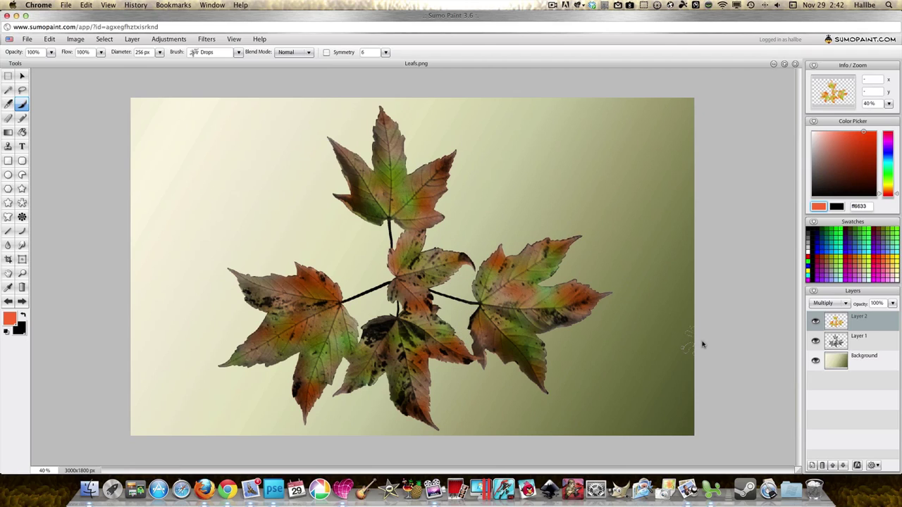
# Step: Merge Layer 2 down into Layer 1, then pull in the Levels black and white input sliders
pyautogui.rightClick(832, 321)
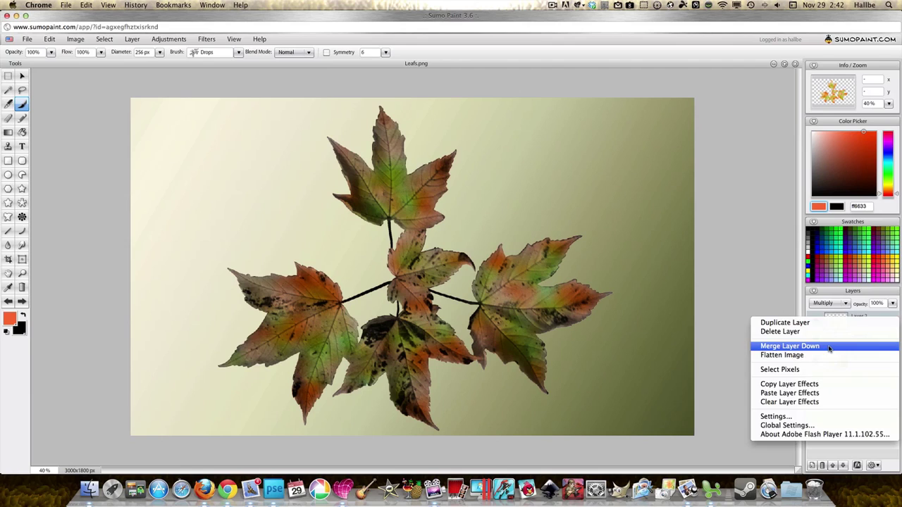
pyautogui.click(828, 346)
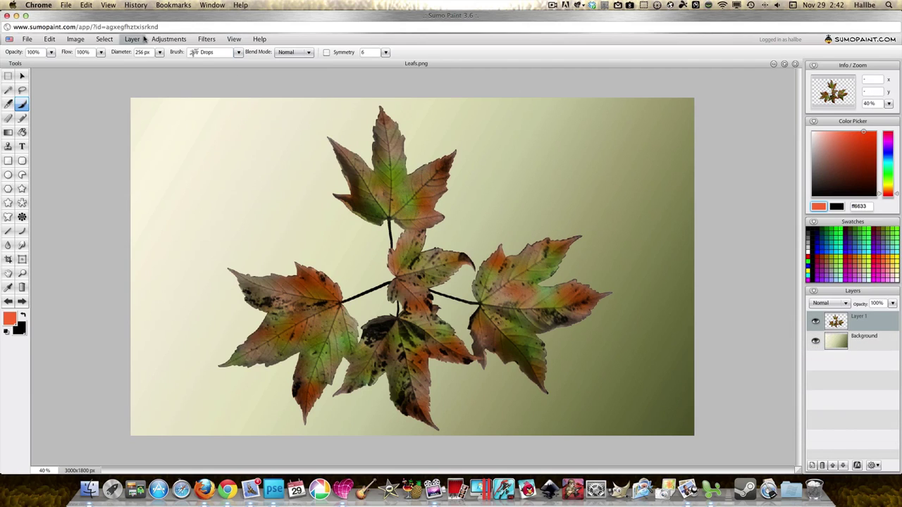
pyautogui.click(169, 39)
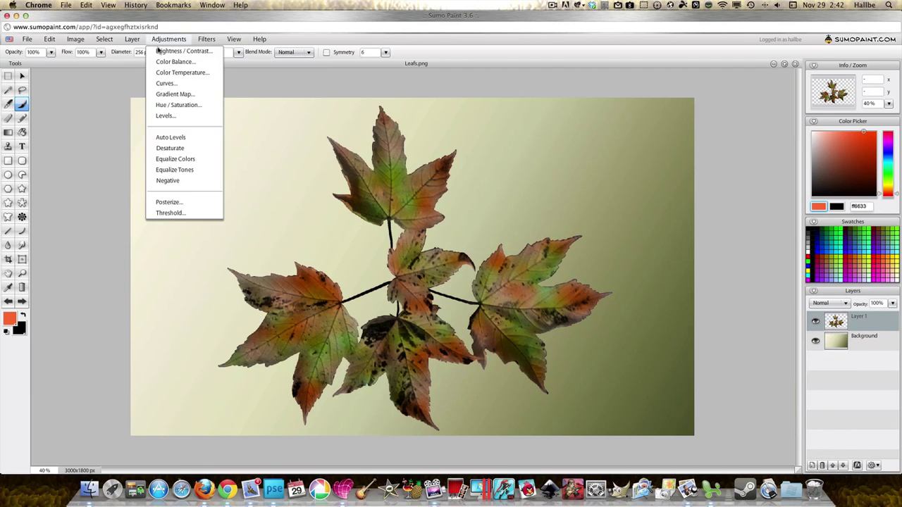
pyautogui.click(167, 115)
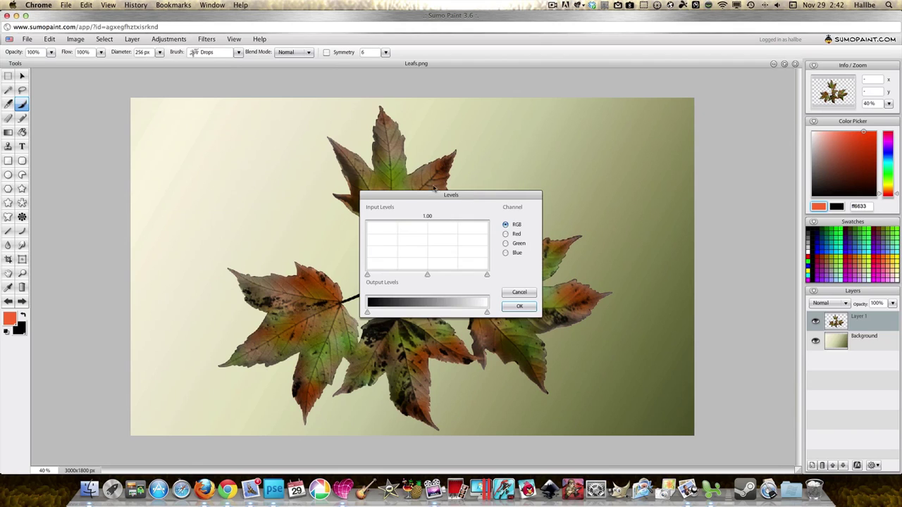
pyautogui.moveTo(443, 195); pyautogui.dragTo(644, 127)
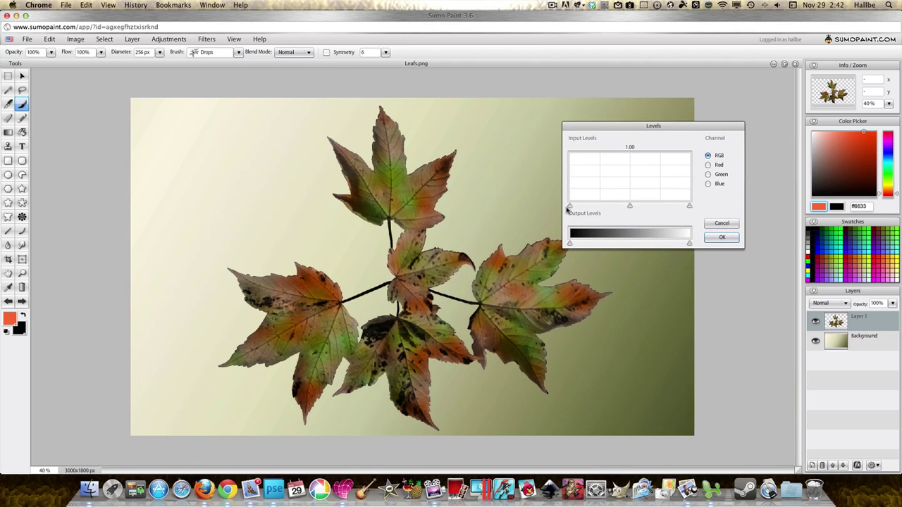
pyautogui.moveTo(579, 209); pyautogui.dragTo(579, 208)
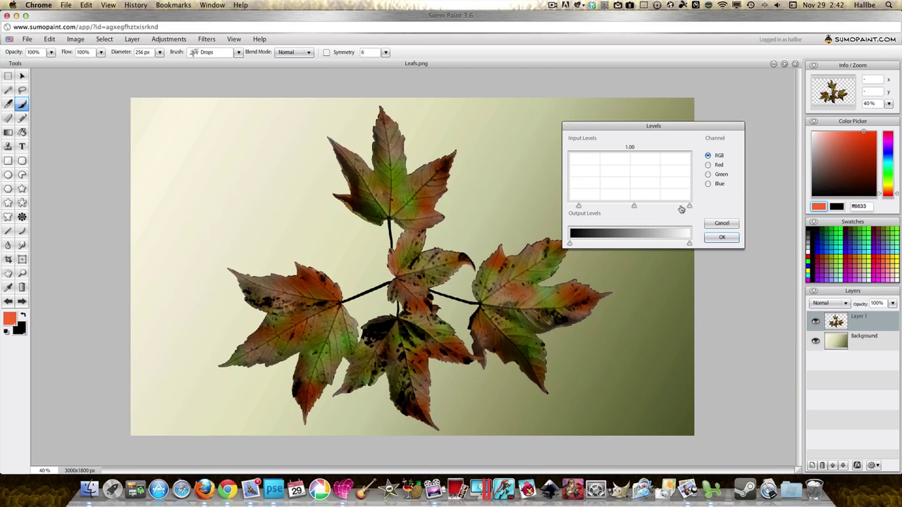
pyautogui.moveTo(684, 210); pyautogui.dragTo(681, 209)
# Step: Confirm the Levels change, then shift the leaves' Hue to -47 in Hue / Saturation
pyautogui.click(713, 237)
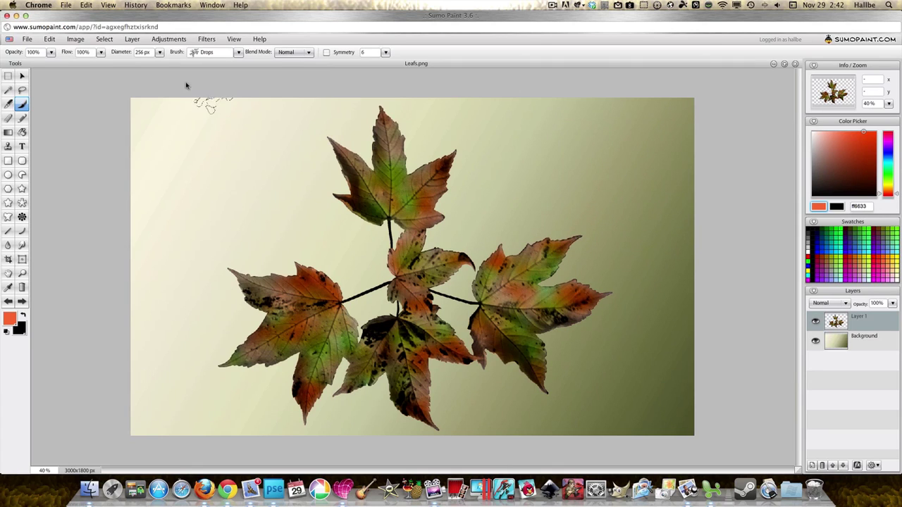
pyautogui.click(185, 40)
pyautogui.click(194, 106)
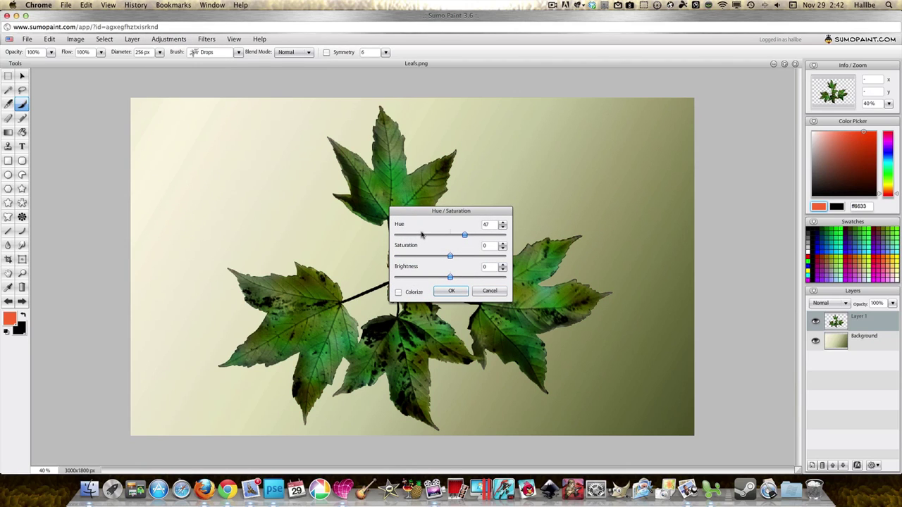
pyautogui.moveTo(421, 234); pyautogui.dragTo(440, 238)
pyautogui.click(449, 291)
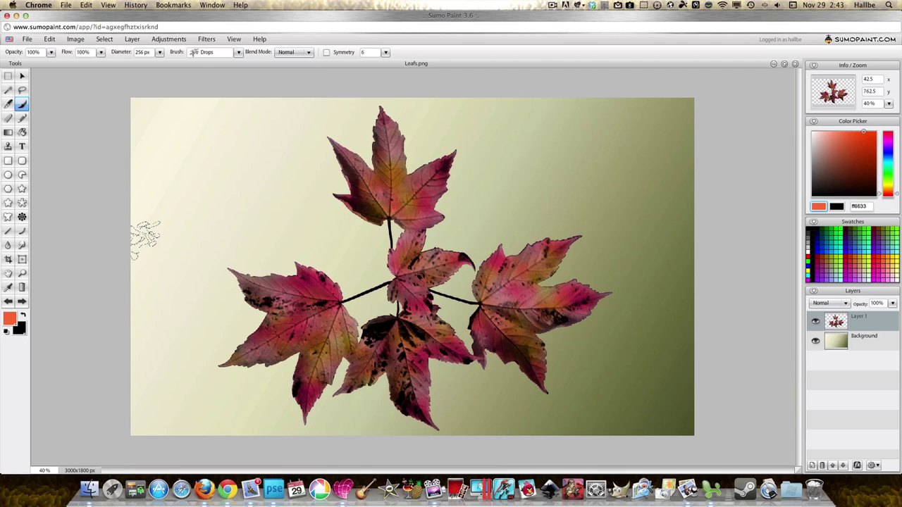
pyautogui.click(553, 6)
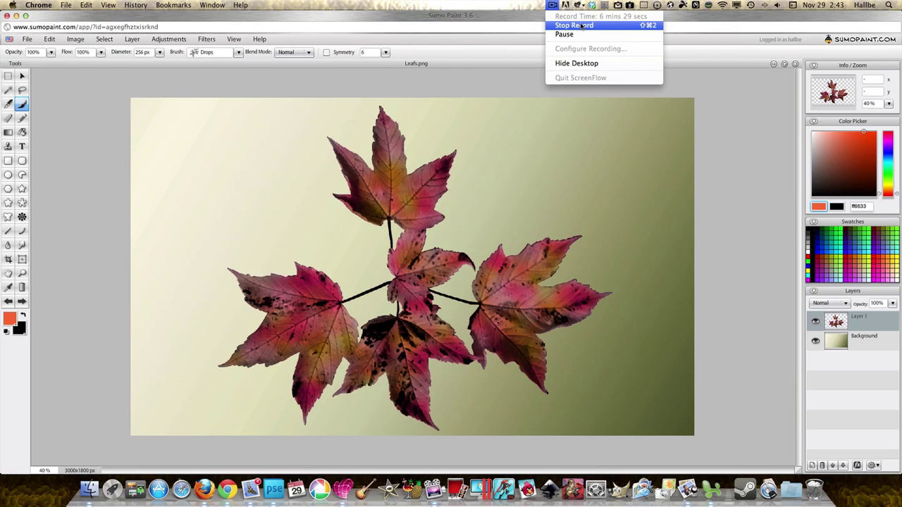